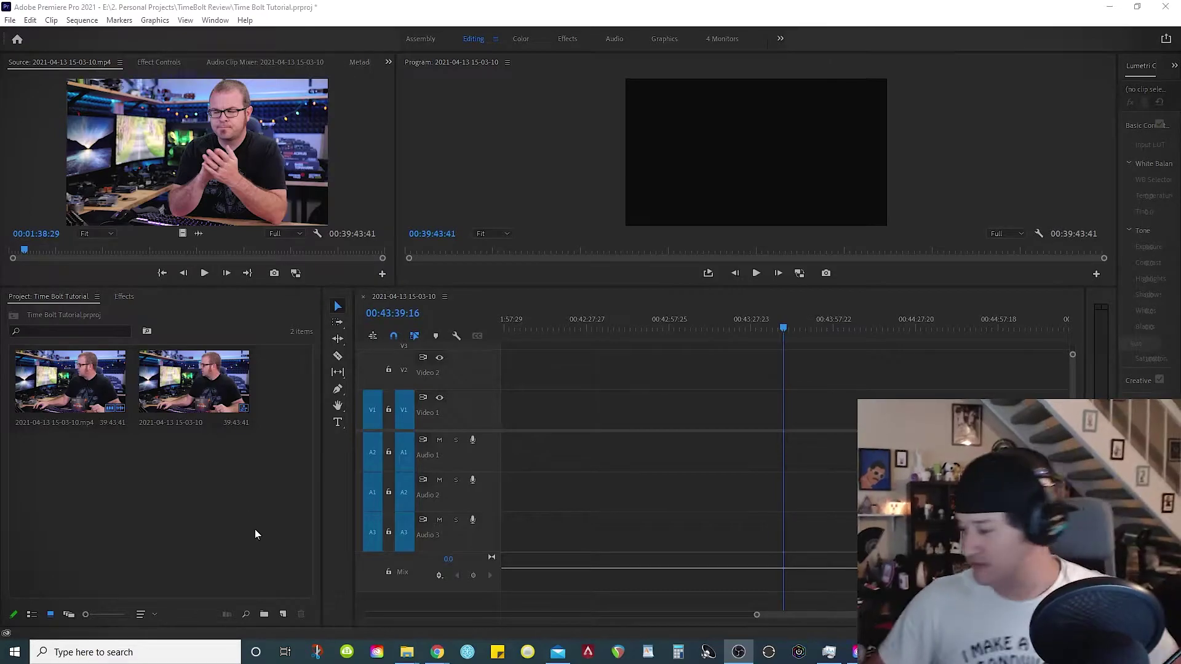
Step: Switch from Premiere Pro to the TimeBolt 4.3.5 start screen
key(alt+Tab)
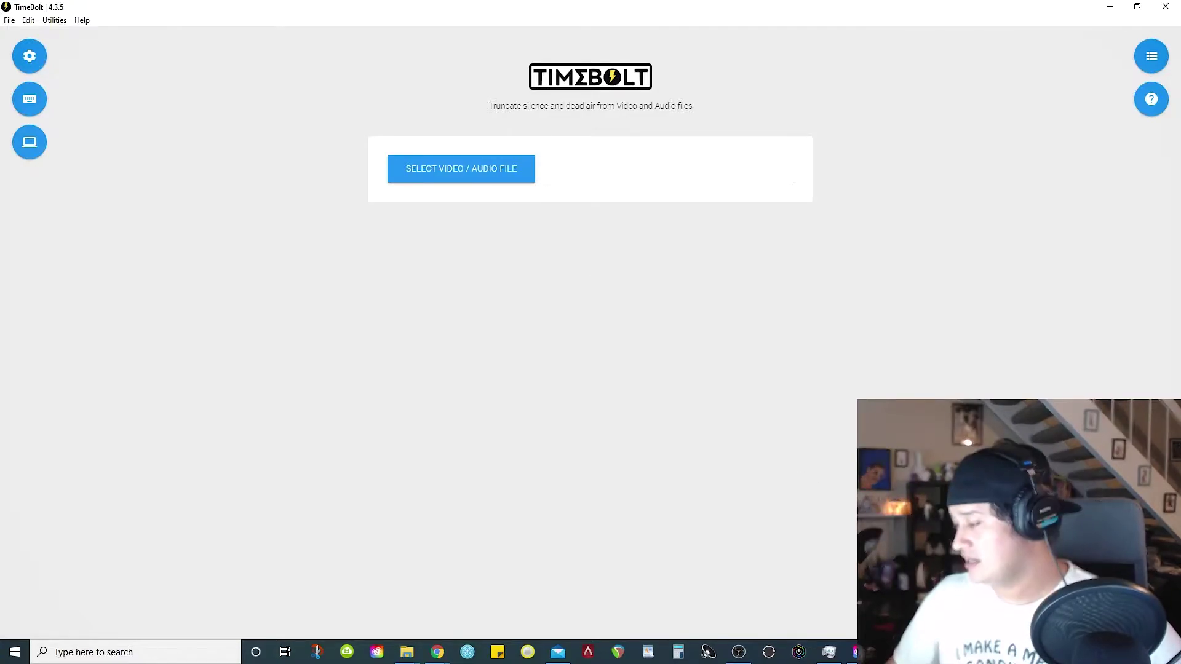
Step: In Premiere Pro, zoom in, play part of the 39:43 sequence, and maximize the timeline
key(alt+Tab)
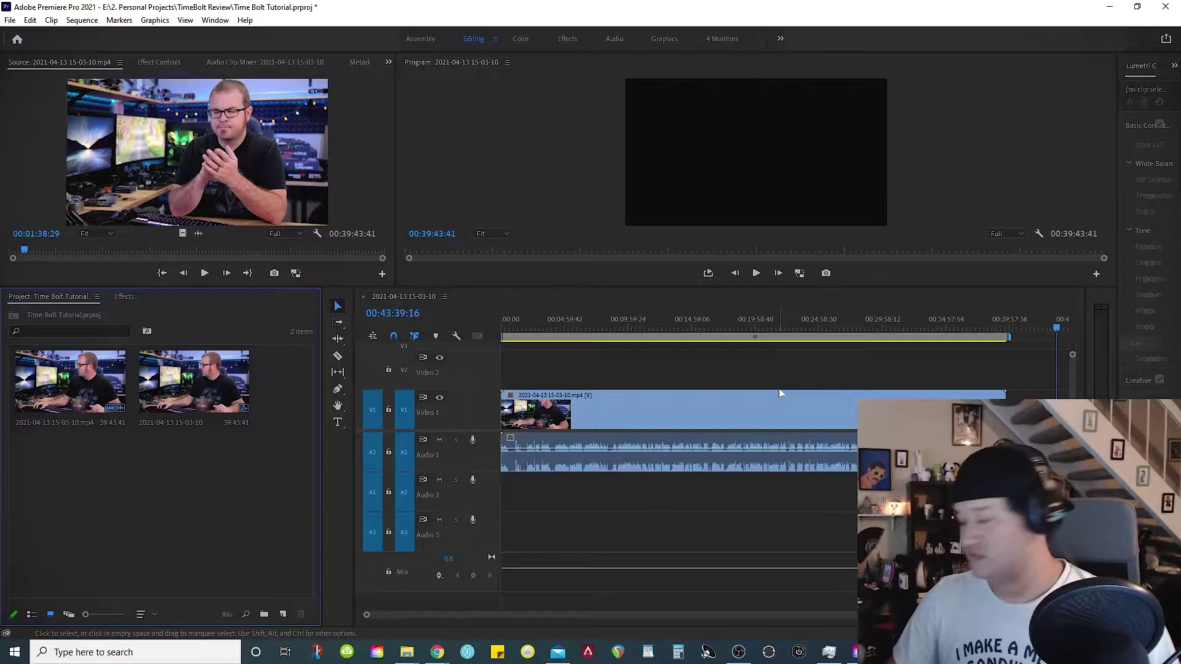
click(549, 375)
click(535, 323)
key(=)
key(space)
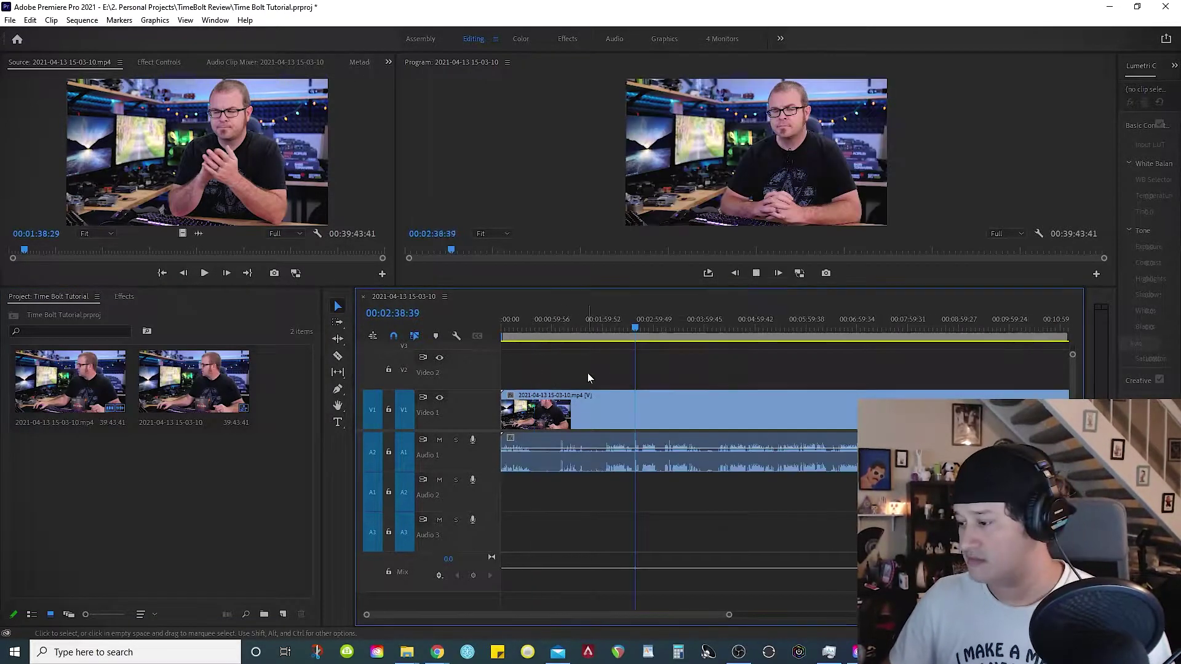
key(=)
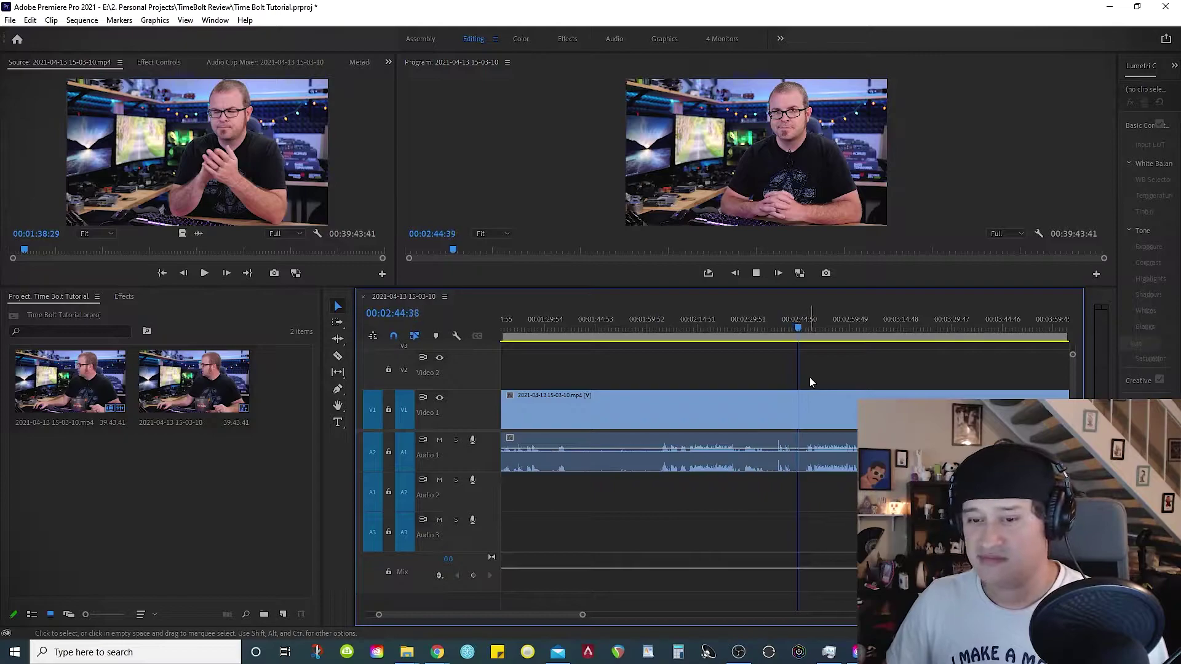
key(space)
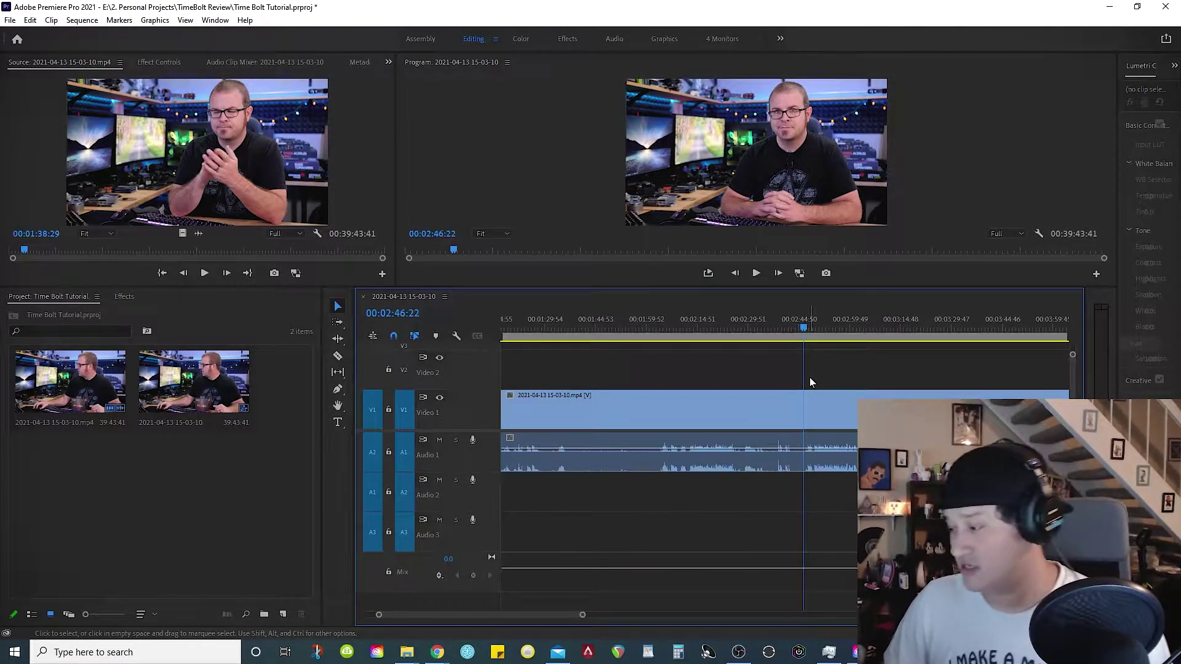
key(grave)
Step: Expand the Audio 1 waveform and zoom in on the pauses around 4:27 and 4:49
key(minus)
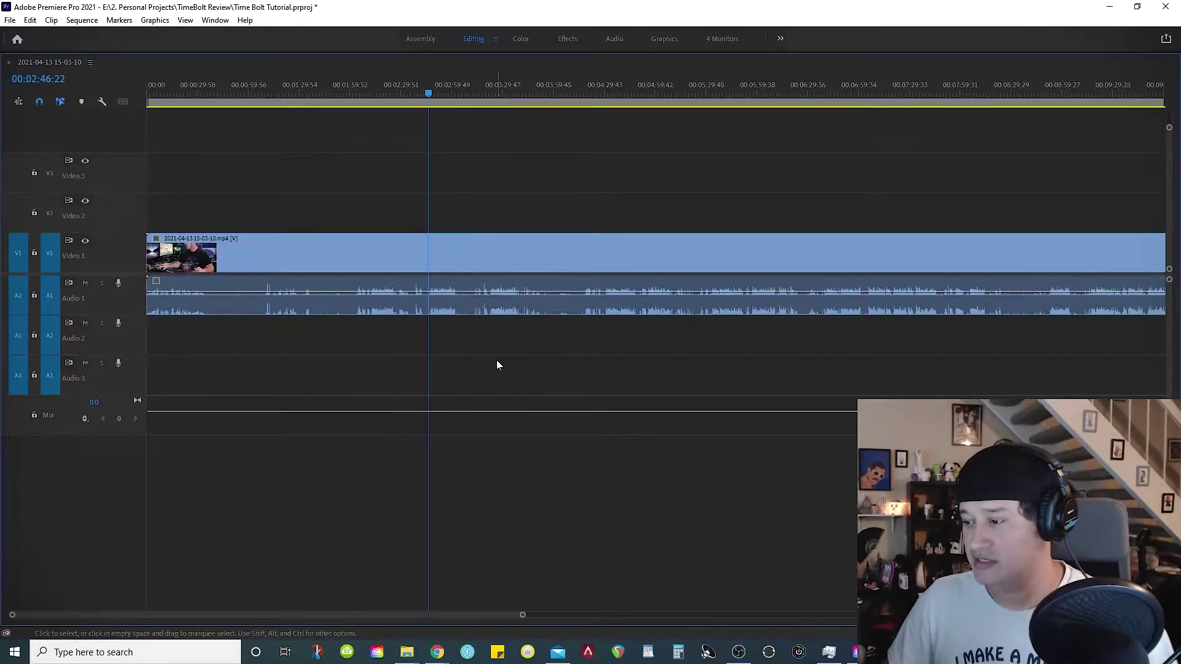
double_click(109, 312)
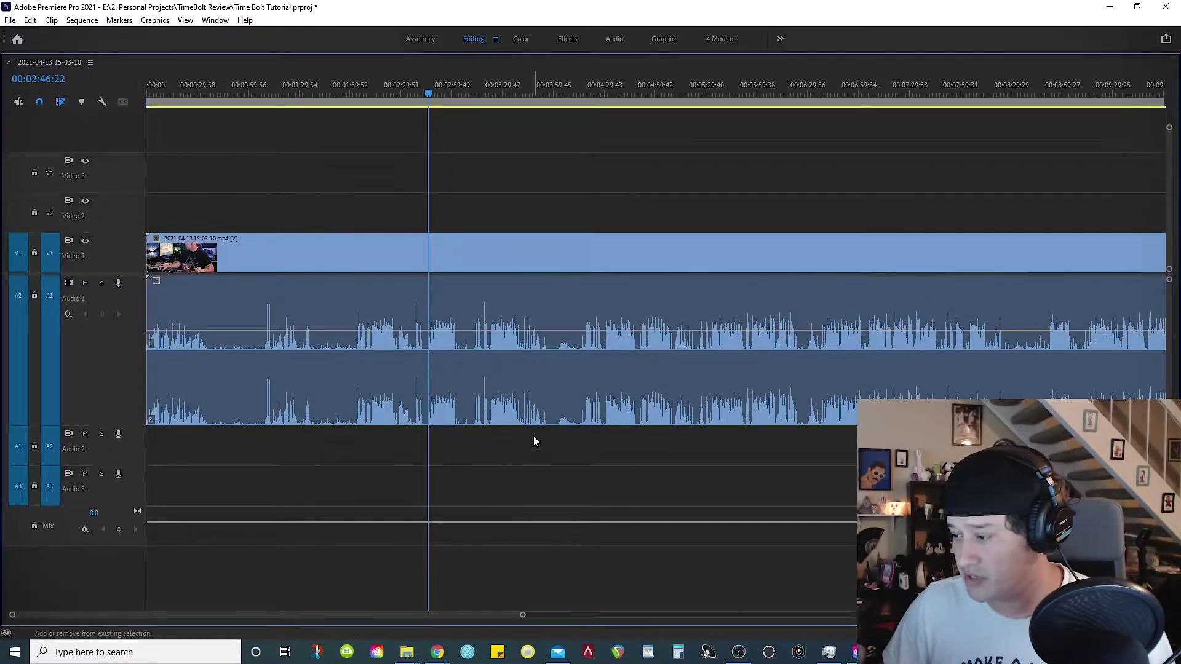
key(minus)
key(equal)
click(584, 431)
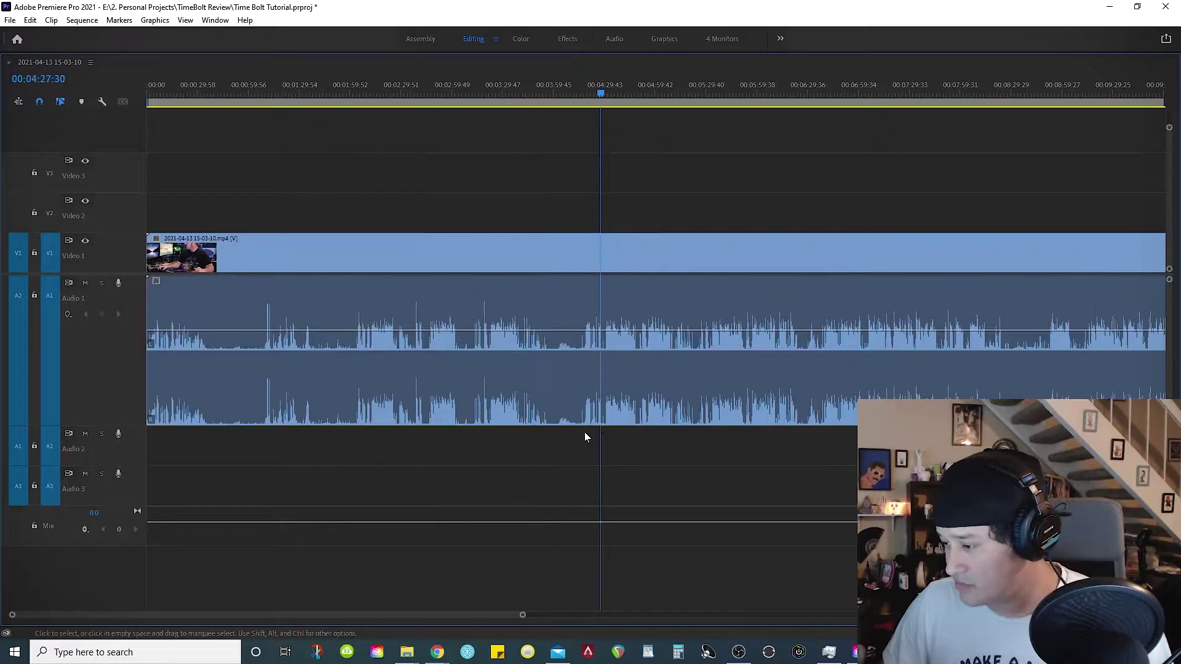
key(equal)
key(equal)
click(793, 423)
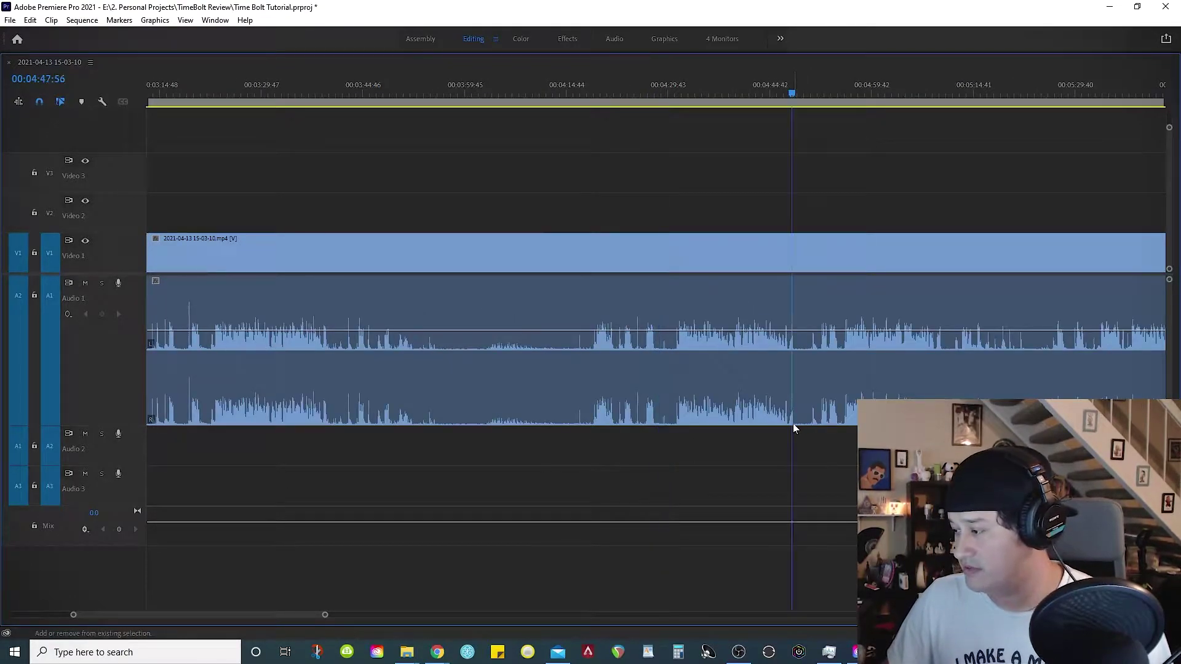
key(equal)
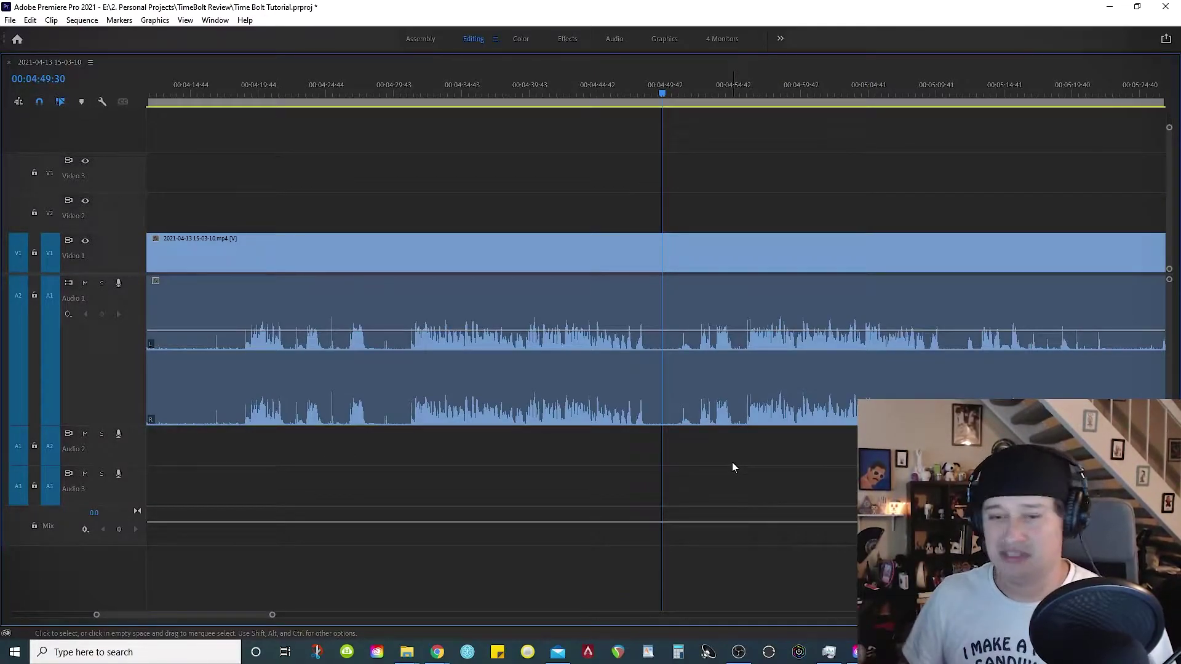
Step: Split the clip at a pause near 4:49 and ripple-trim the silent stretch with Q
scroll(698, 444, down, 1)
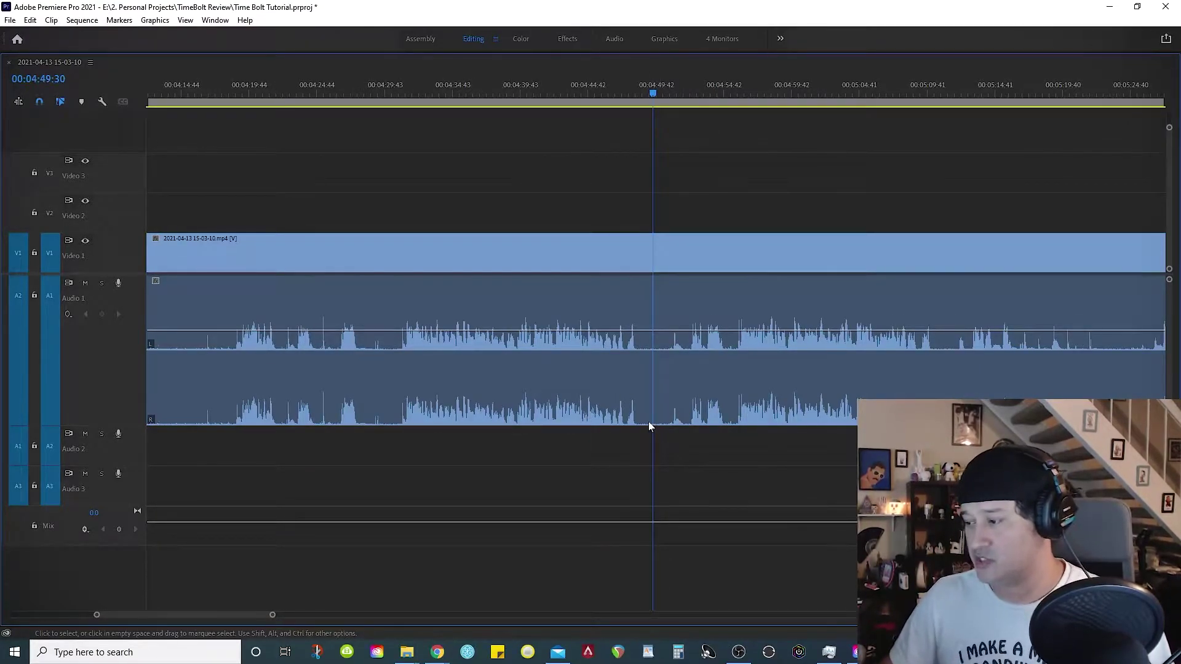
shift+click(639, 422)
key(ctrl+k)
shift+click(687, 424)
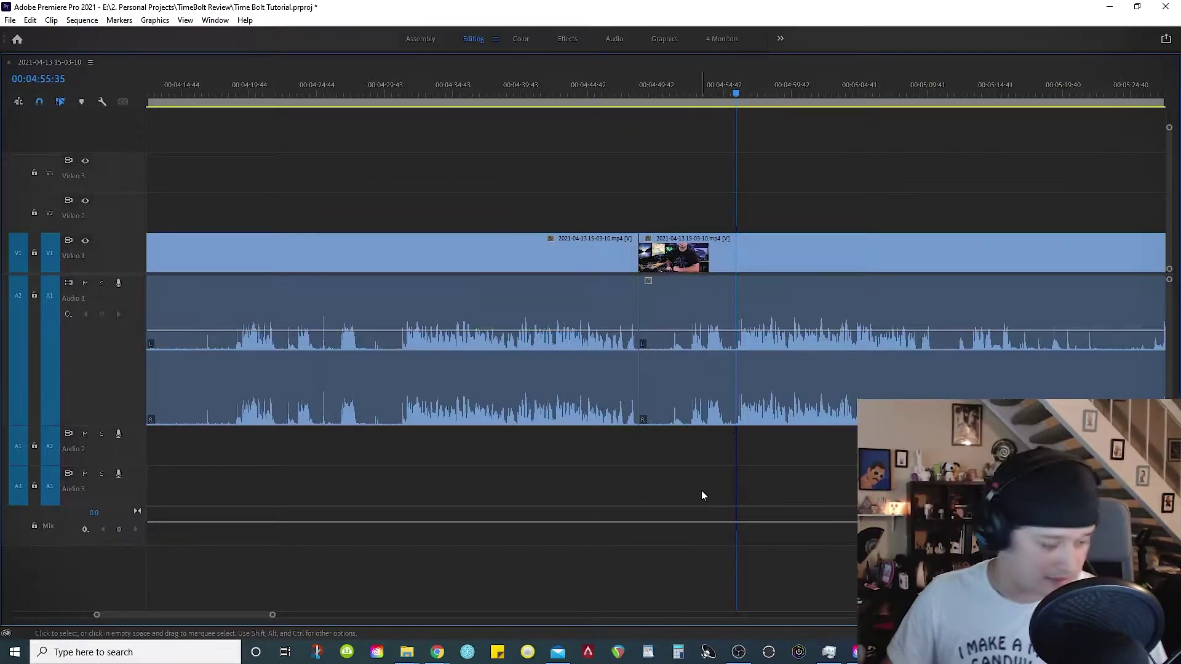
key(q)
Step: Split at the next pause and ripple-trim it with W
shift+click(822, 431)
key(ctrl+k)
key(minus)
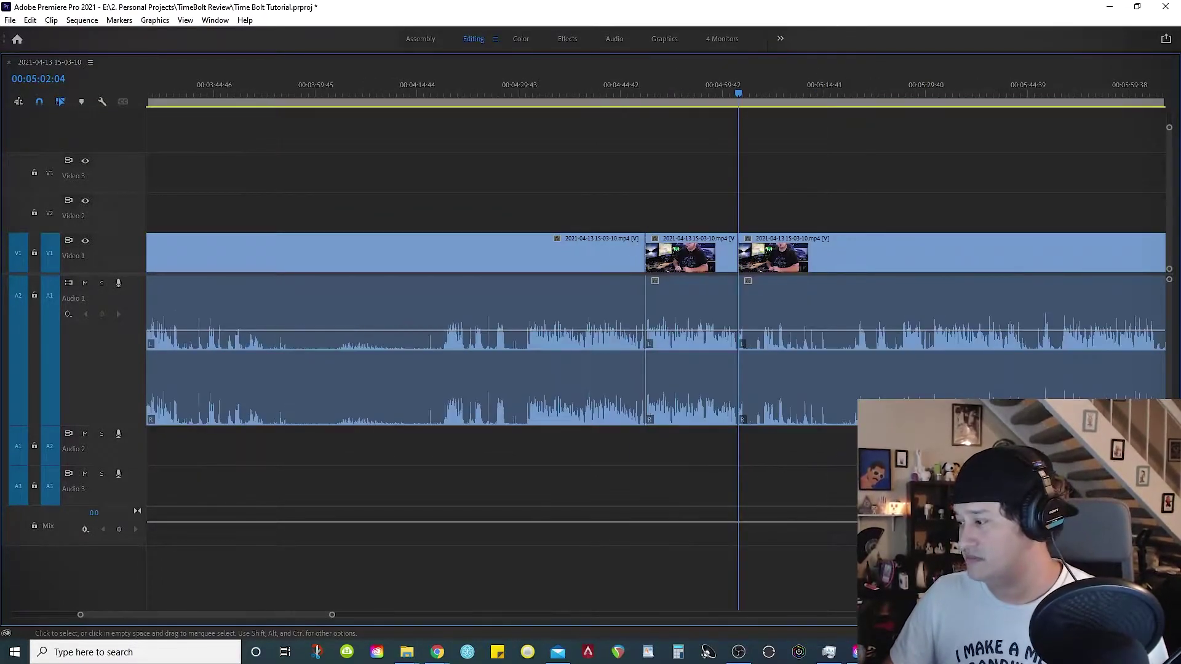
key(w)
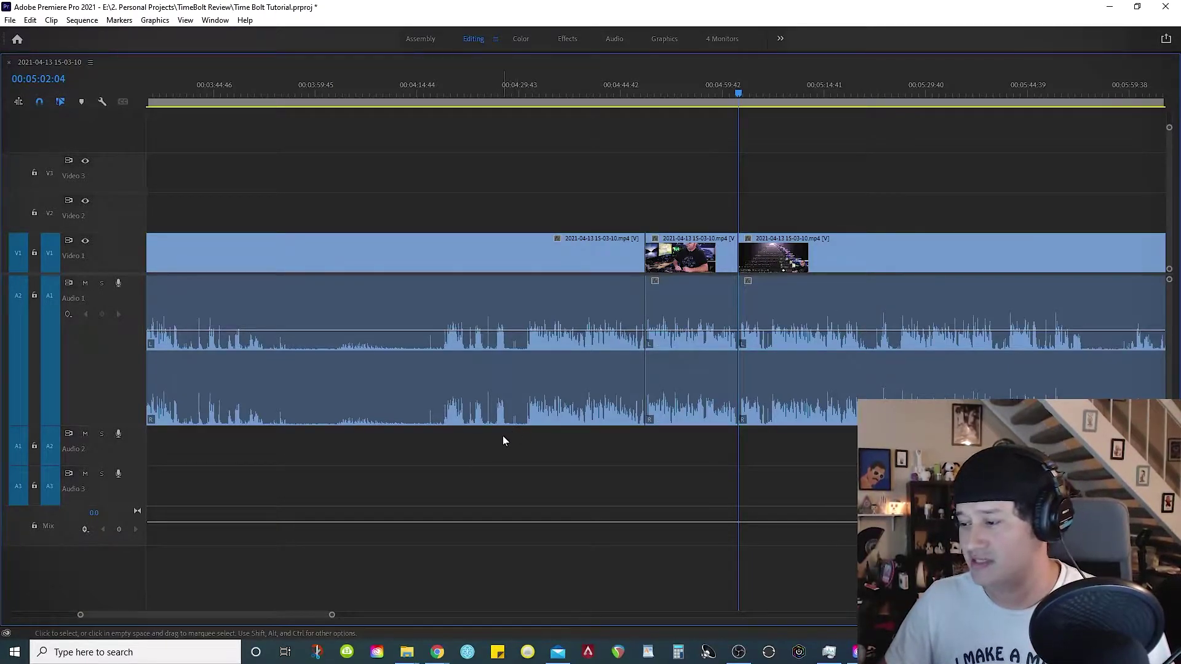
scroll(783, 440, down, 3)
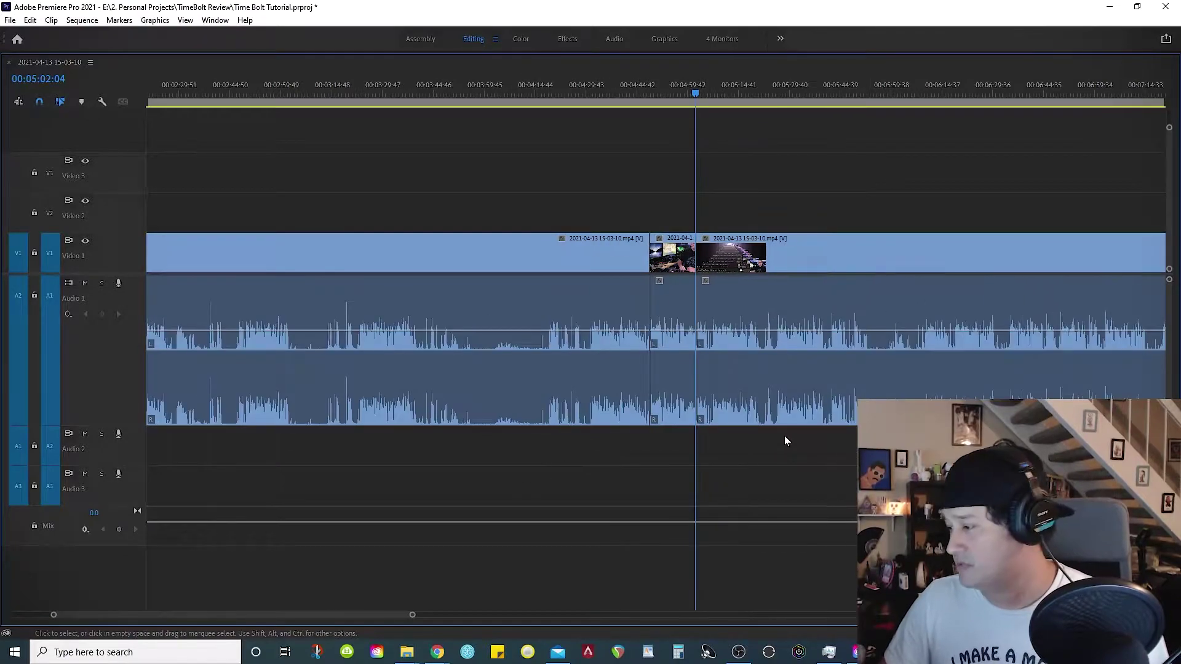
Step: Razor two cuts at a later pause and delete the narrow piece between them
key(c)
click(783, 421)
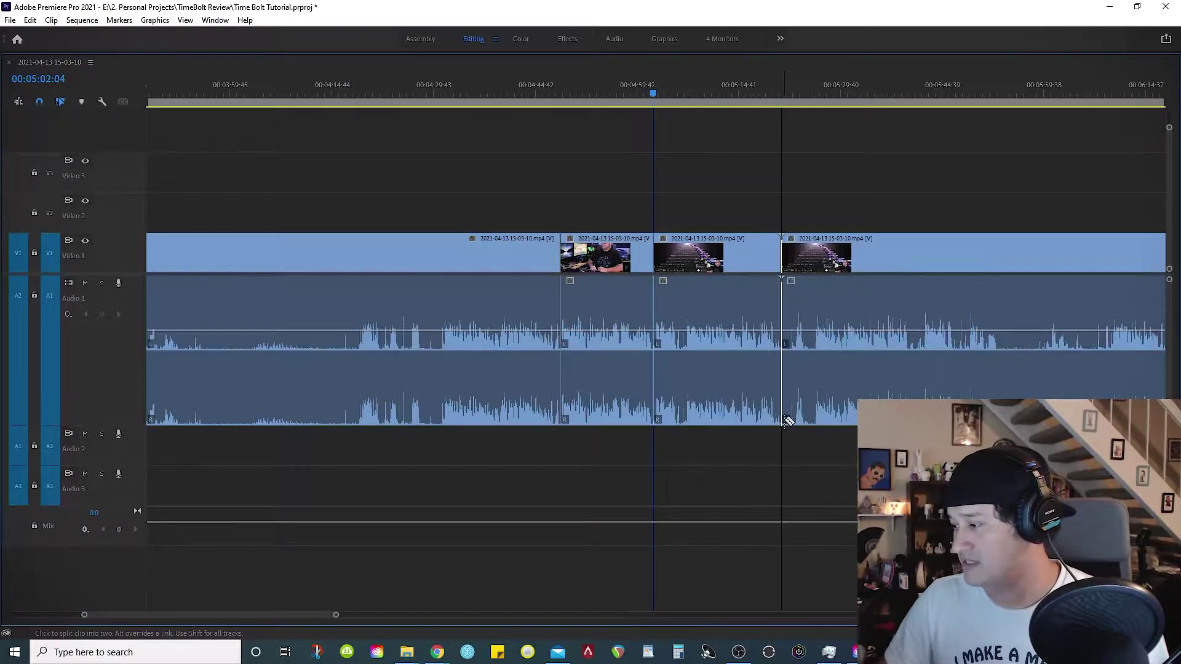
click(788, 421)
key(v)
click(784, 412)
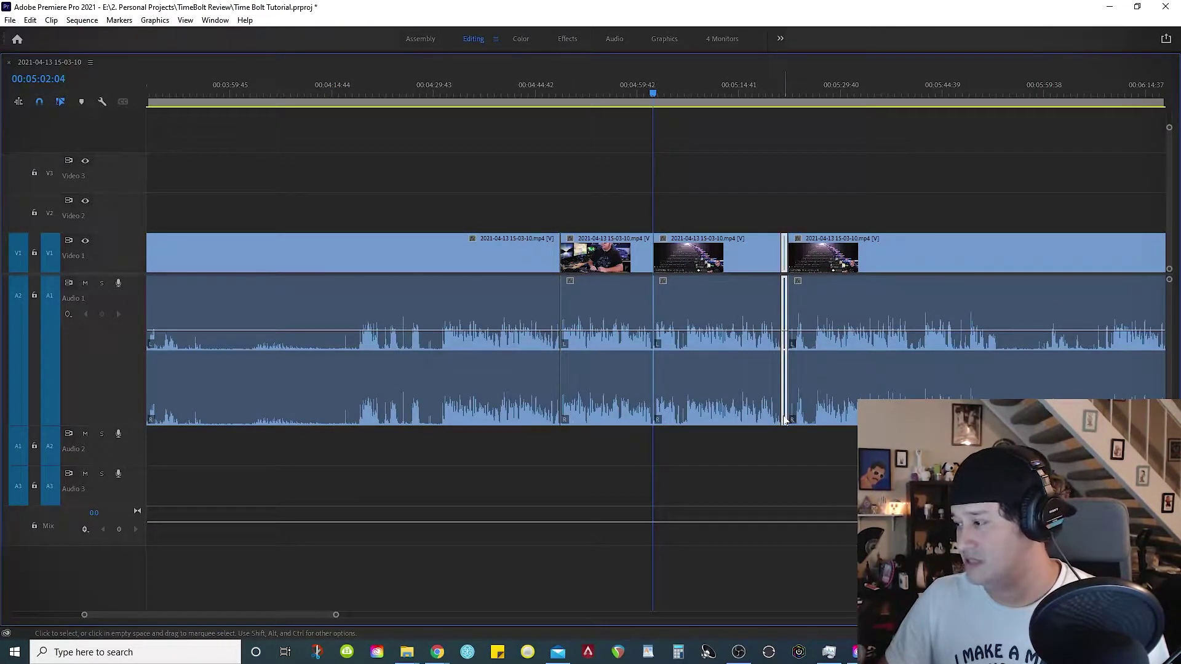
key(Delete)
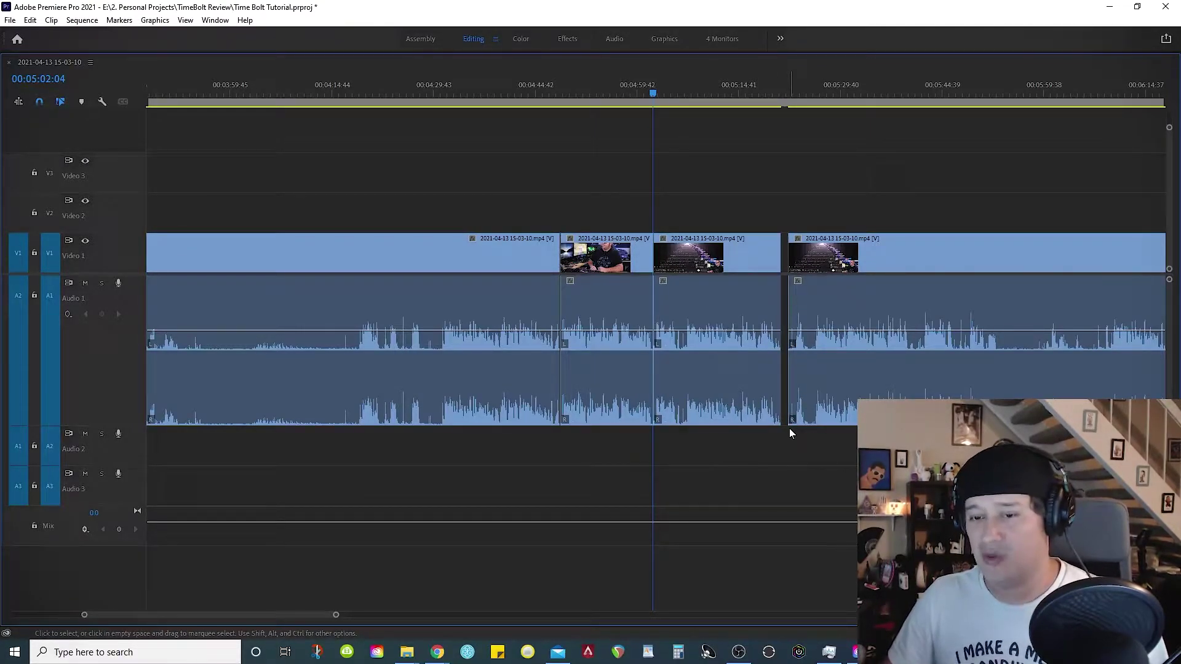
Step: Undo the trial cuts, fit the uncut sequence in view, and switch to TimeBolt
key(ctrl+z)
key(ctrl+z)
key(ctrl+z)
key(ctrl+z)
key(ctrl+z)
key(backslash)
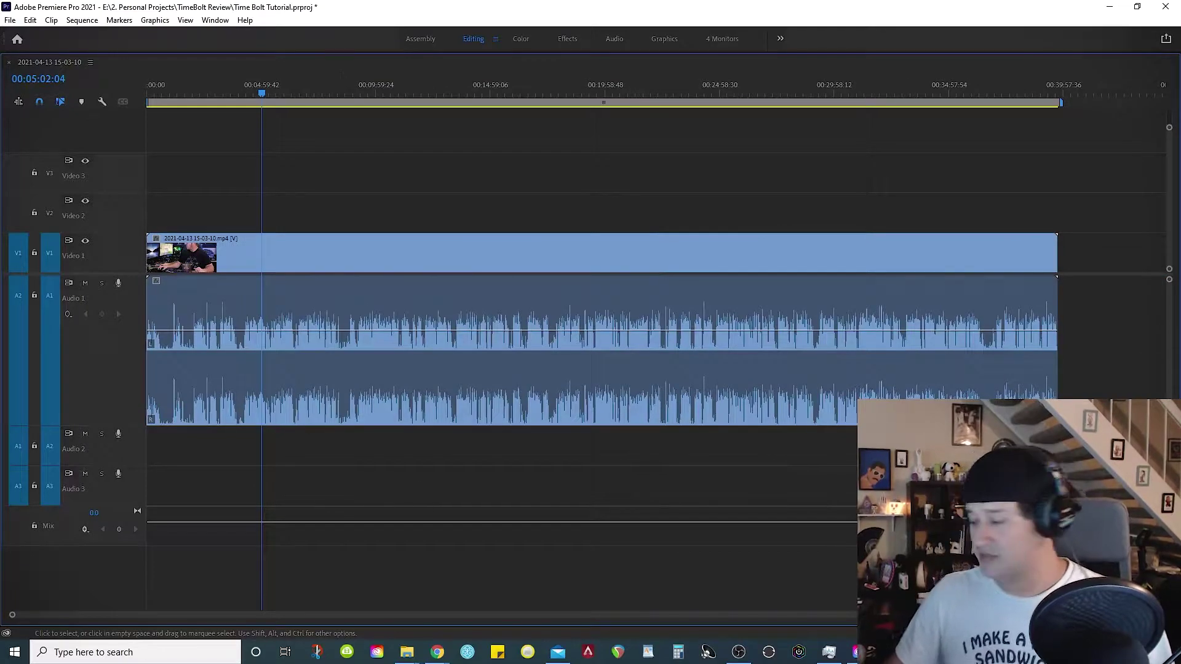
key(alt+Tab)
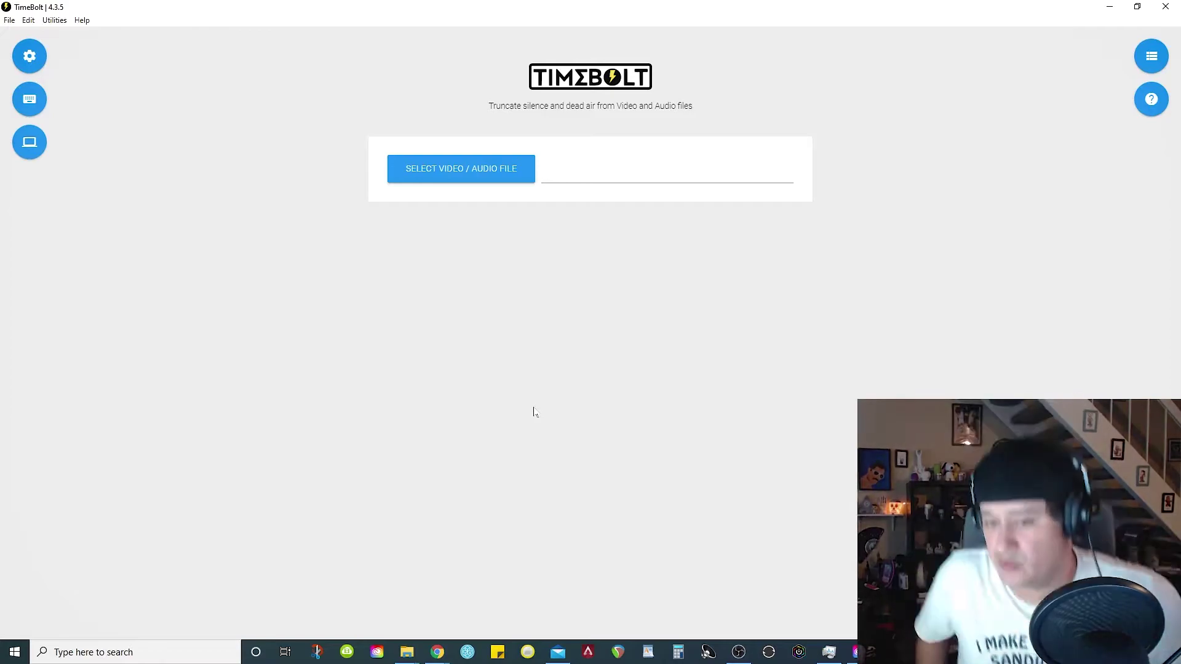
Step: Switch to timebolt.io in Chrome, scroll the homepage, and go to Video Hub
key(alt+Tab)
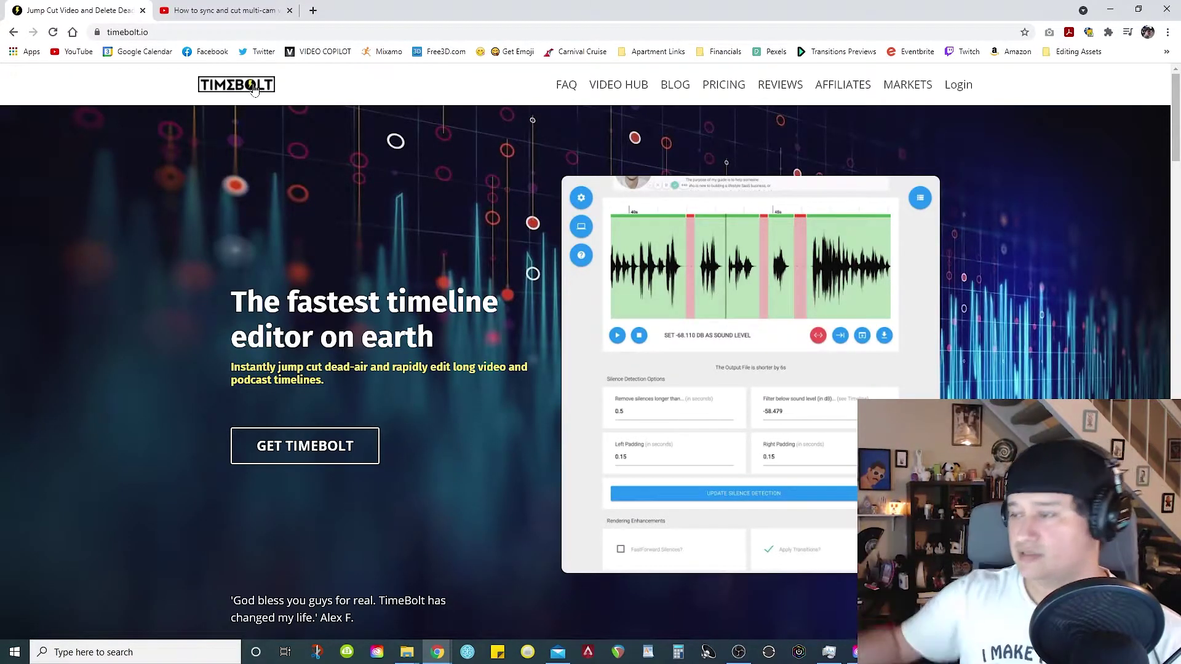
scroll(438, 509, down, 14)
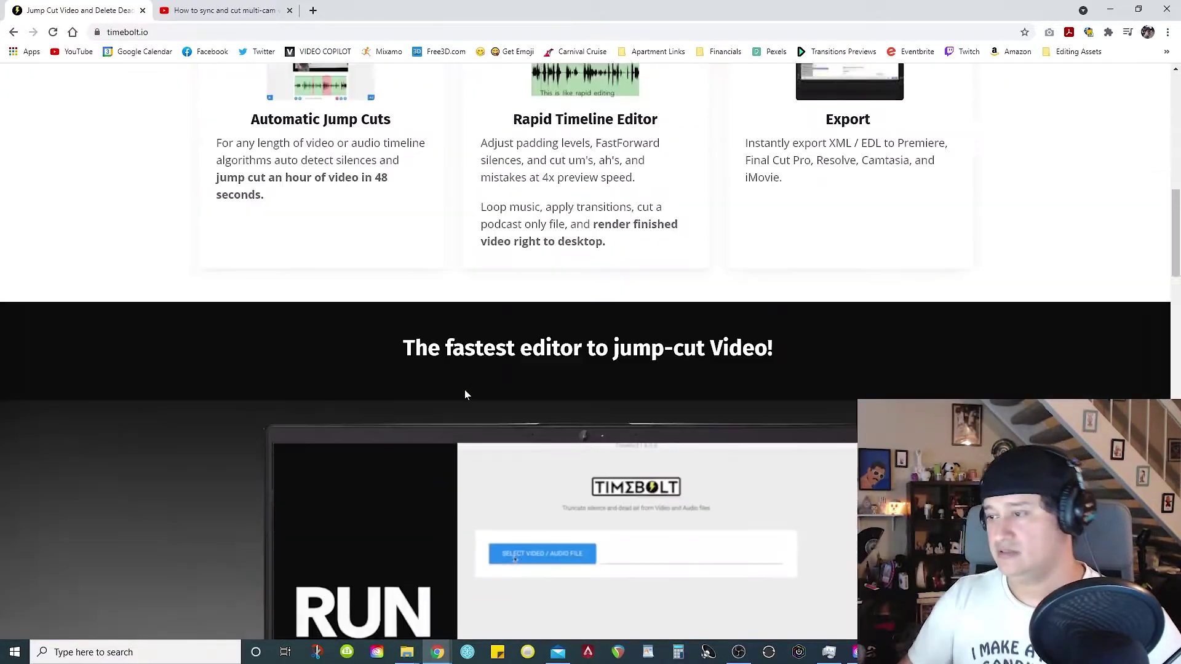
scroll(467, 388, up, 10)
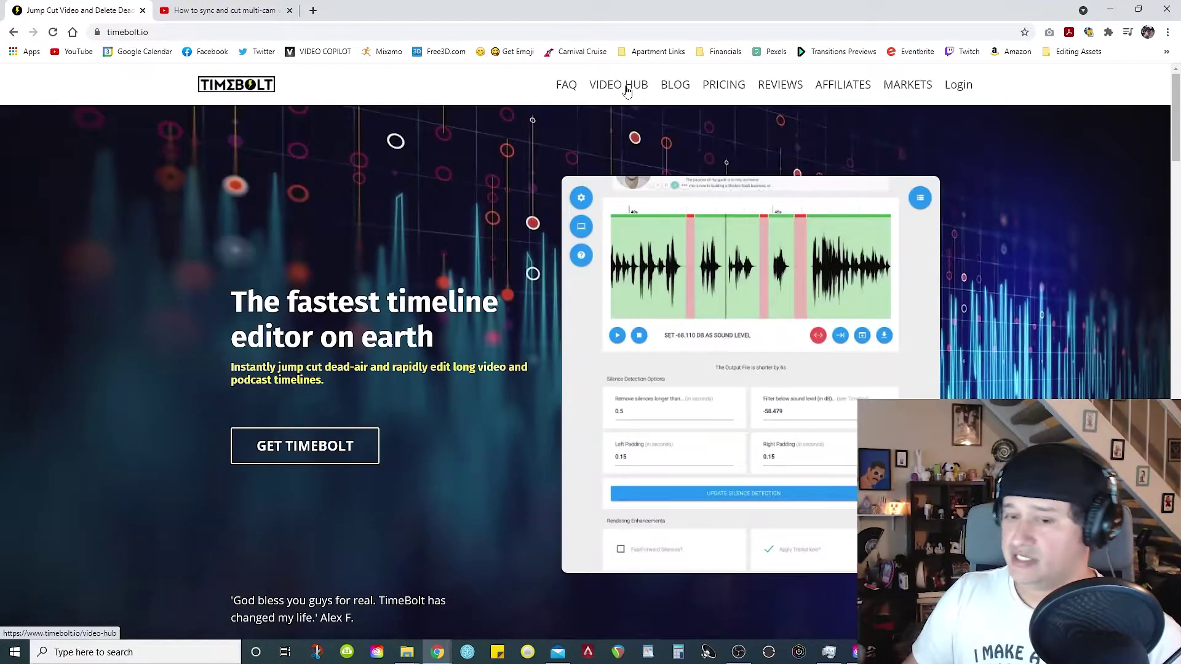
click(627, 91)
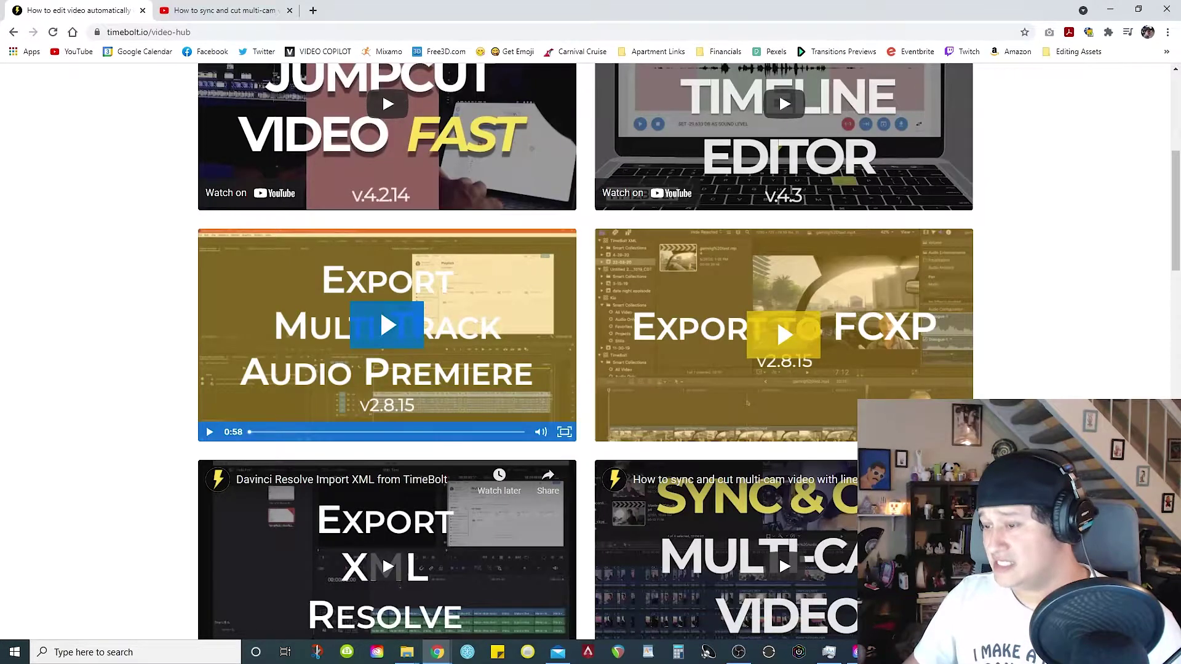
Step: Browse the Video Hub tutorials, then minimize Chrome to reveal the TimeBolt app
scroll(776, 318, down, 4)
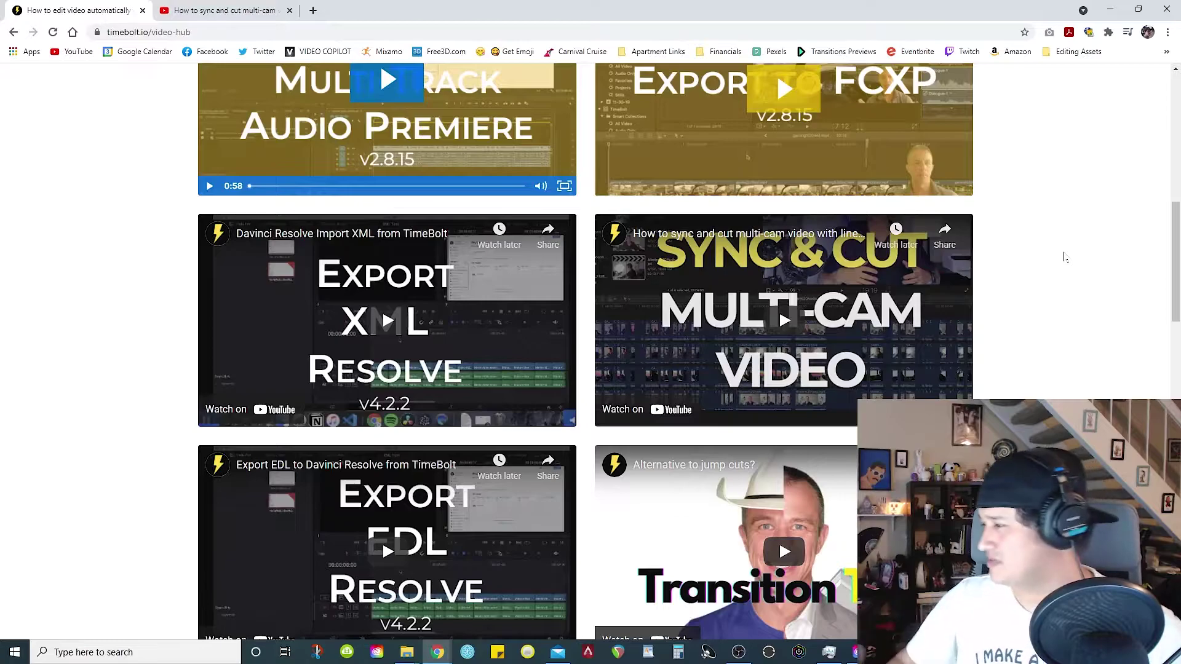
click(1110, 11)
click(1111, 11)
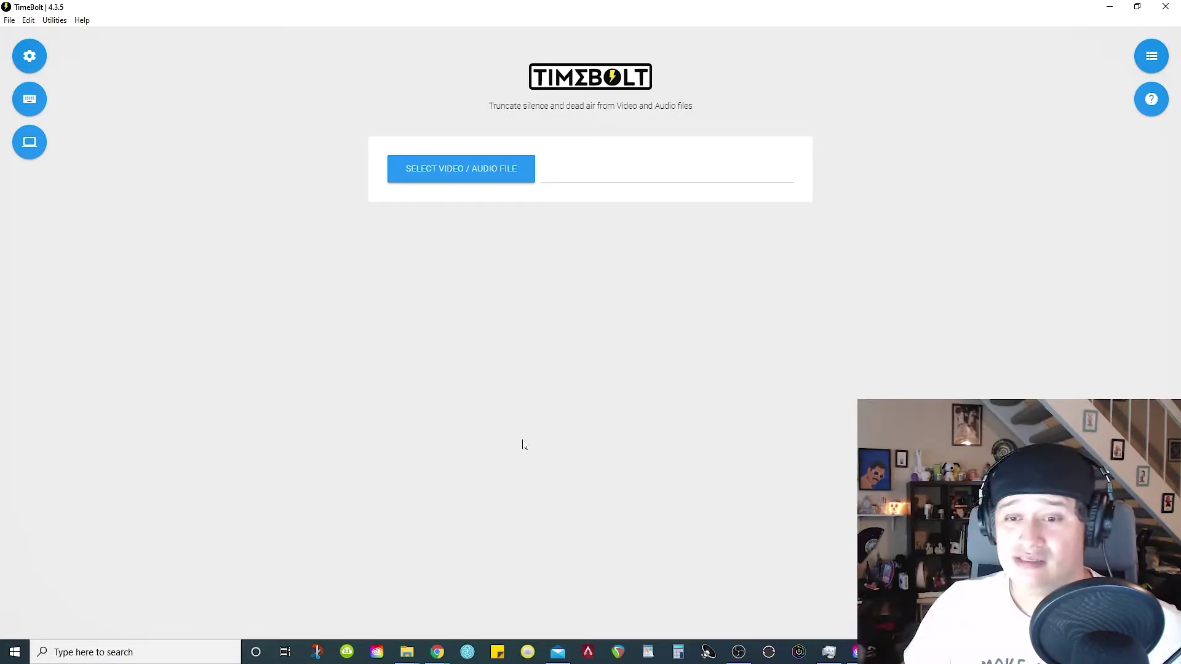
Step: Open TimeBolt Settings and scroll down to the Scratch Directory section
click(29, 56)
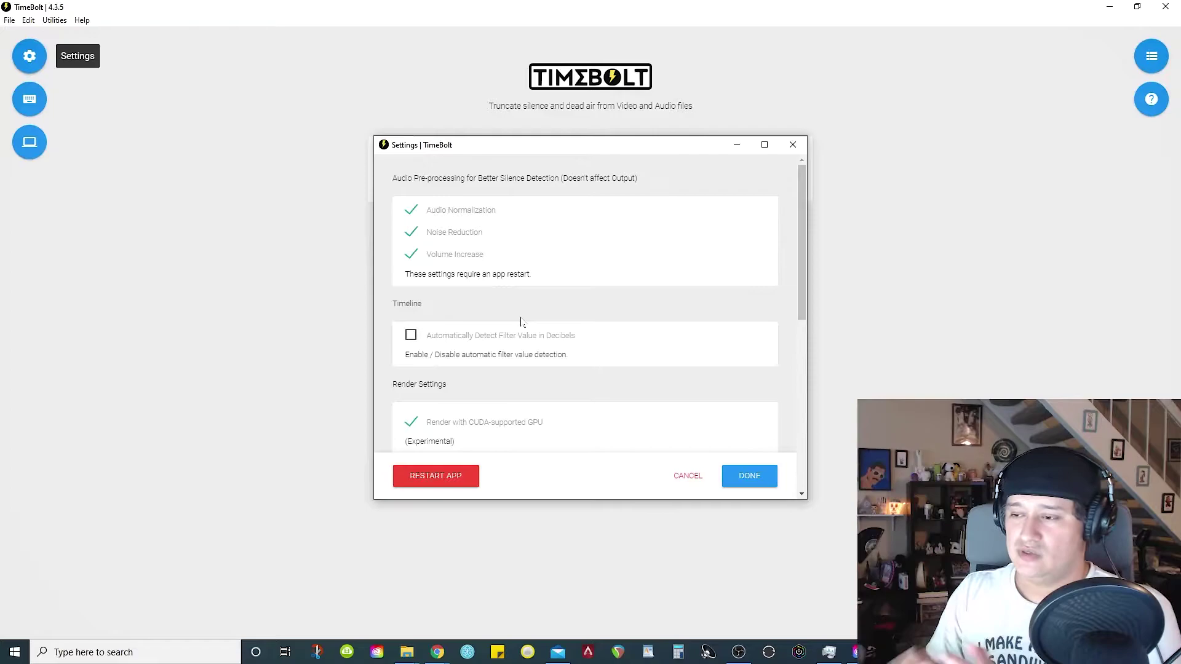
scroll(620, 320, down, 1)
scroll(619, 320, down, 4)
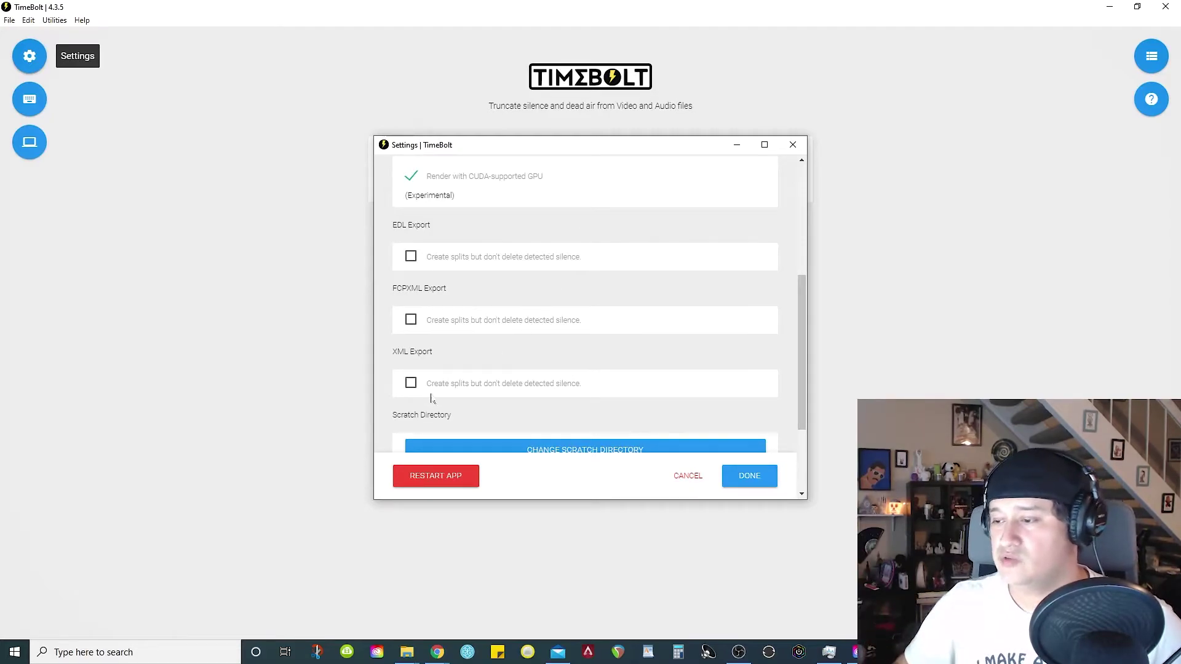
scroll(598, 373, down, 1)
scroll(597, 373, down, 3)
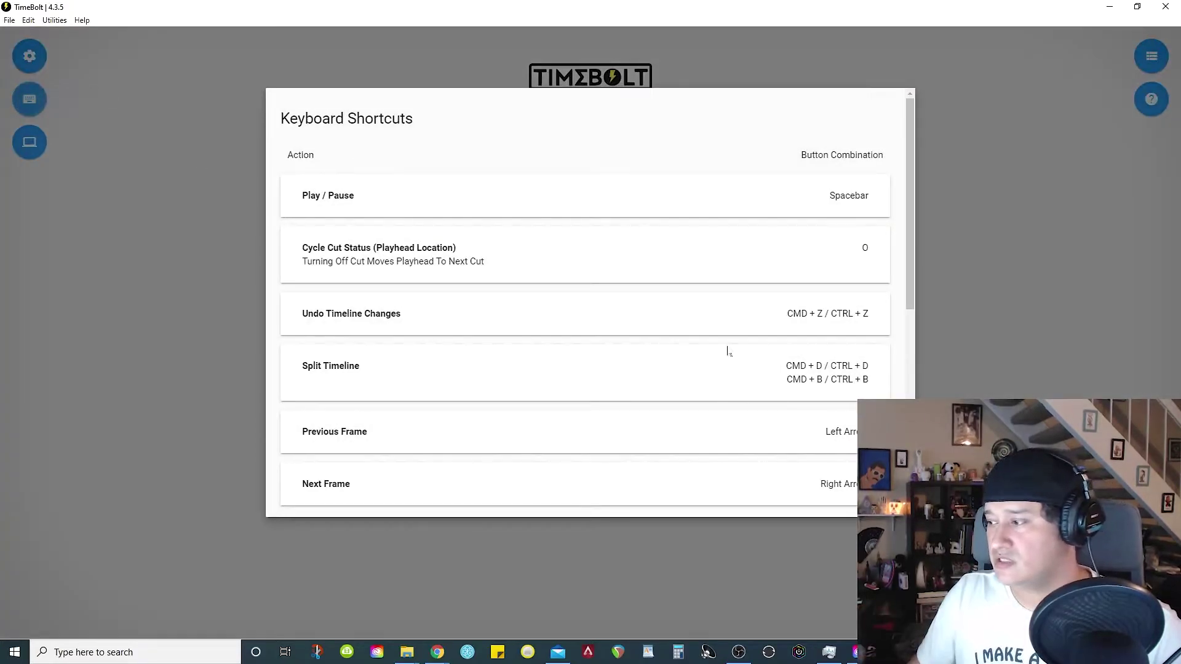
Step: Scroll through the Keyboard Shortcuts list, then close it to return to the start screen
scroll(726, 409, down, 3)
scroll(545, 328, up, 3)
click(21, 149)
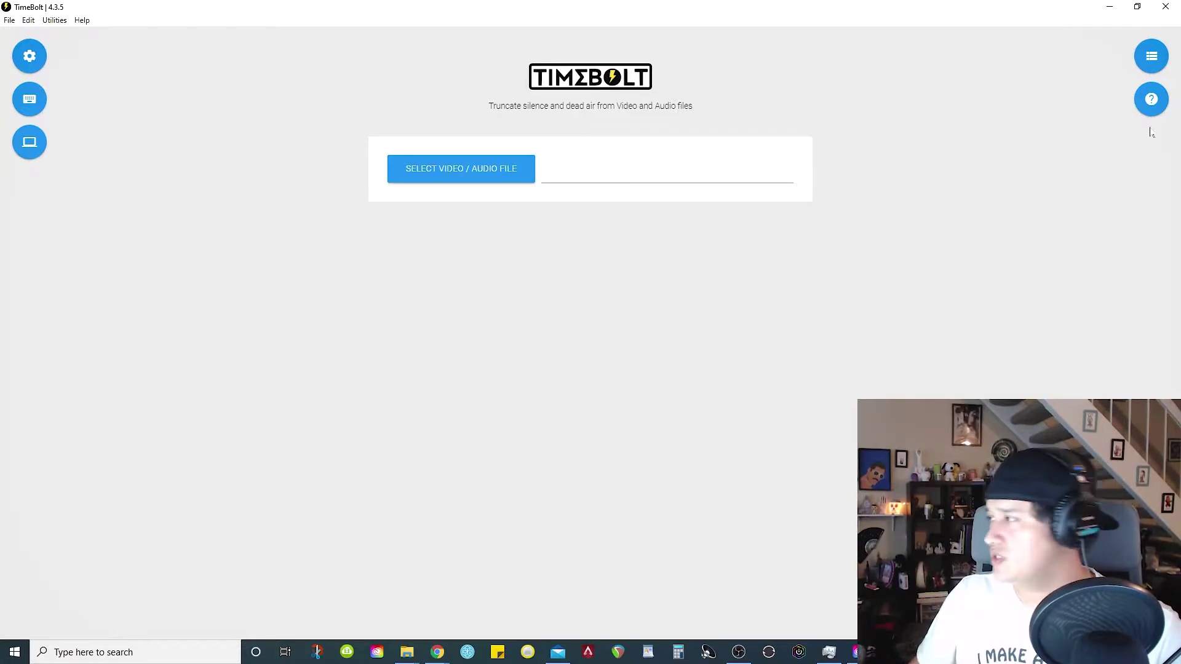
Step: Scroll the timebolt.io features page, then confirm in Premiere the clip runs 39:43
click(1151, 101)
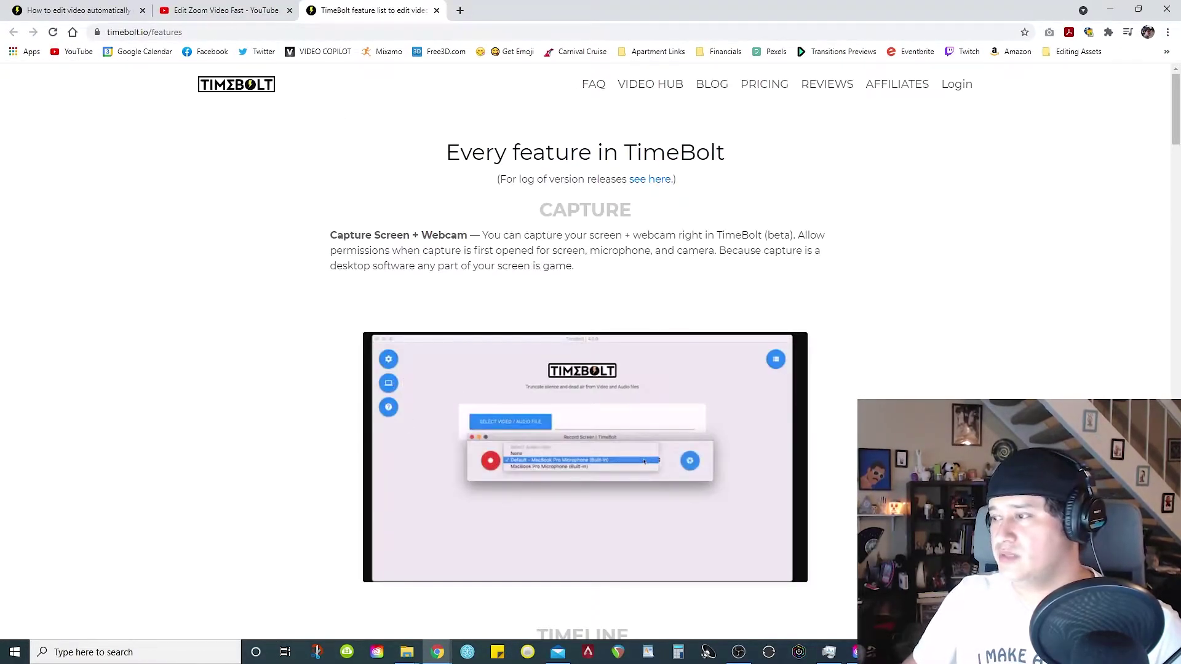
scroll(301, 361, down, 6)
scroll(295, 344, down, 10)
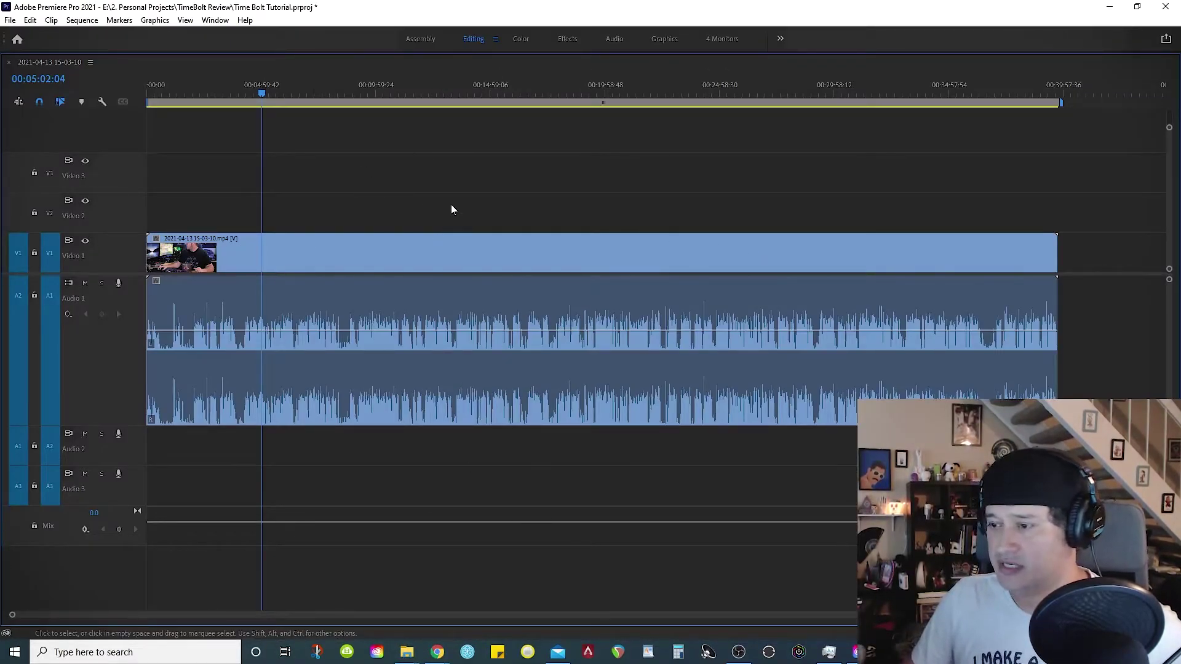
drag(1061, 86, 1061, 91)
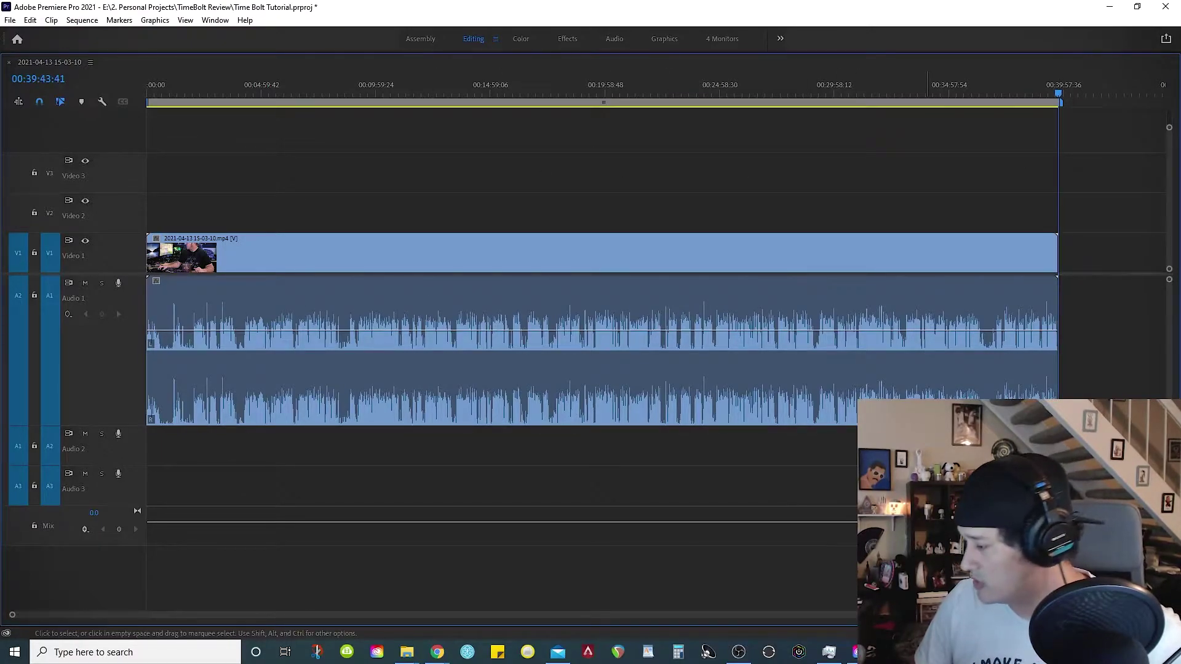
key(alt+Tab)
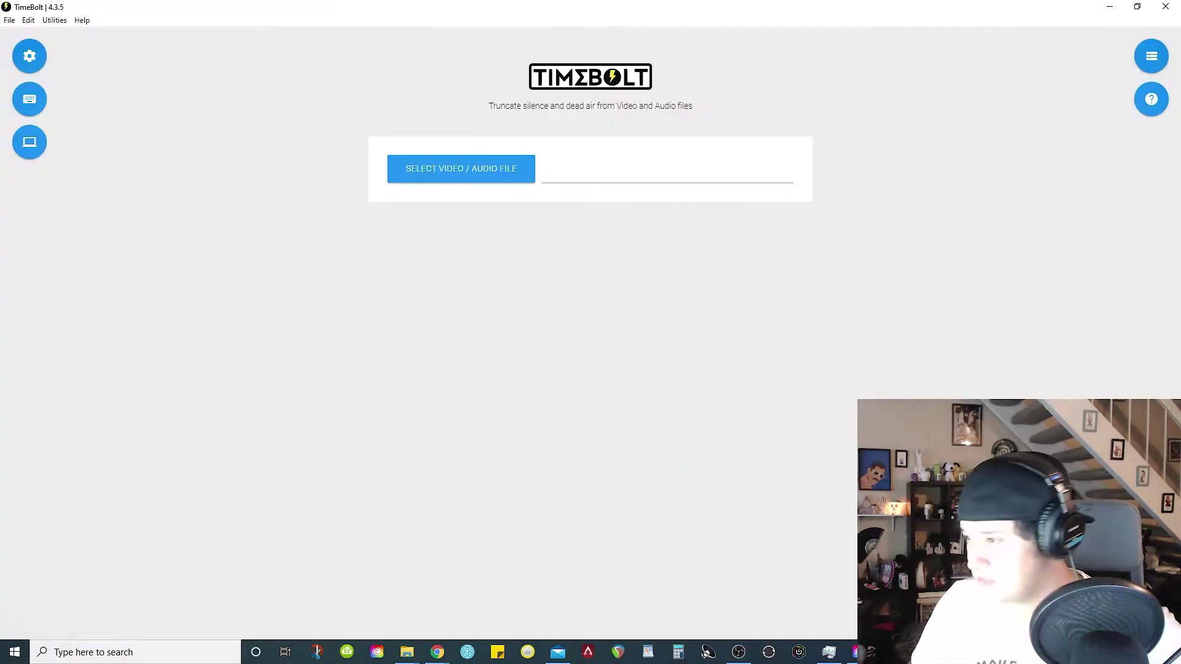
click(407, 652)
drag(332, 326, 584, 182)
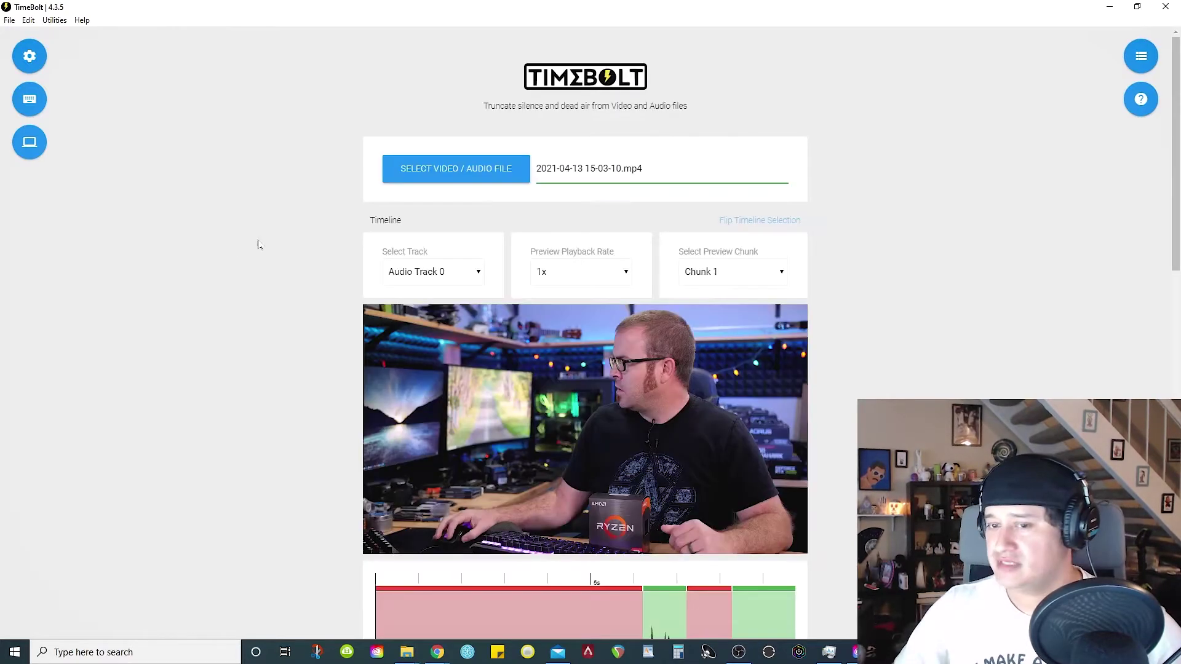
scroll(246, 282, down, 1)
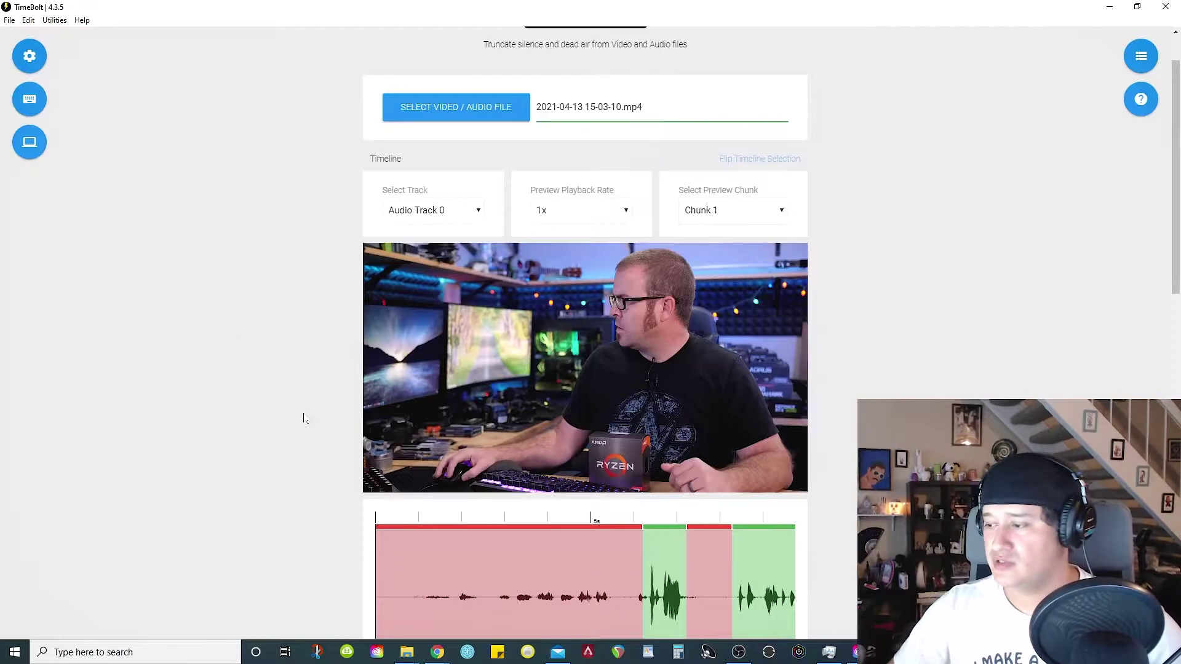
scroll(197, 479, down, 2)
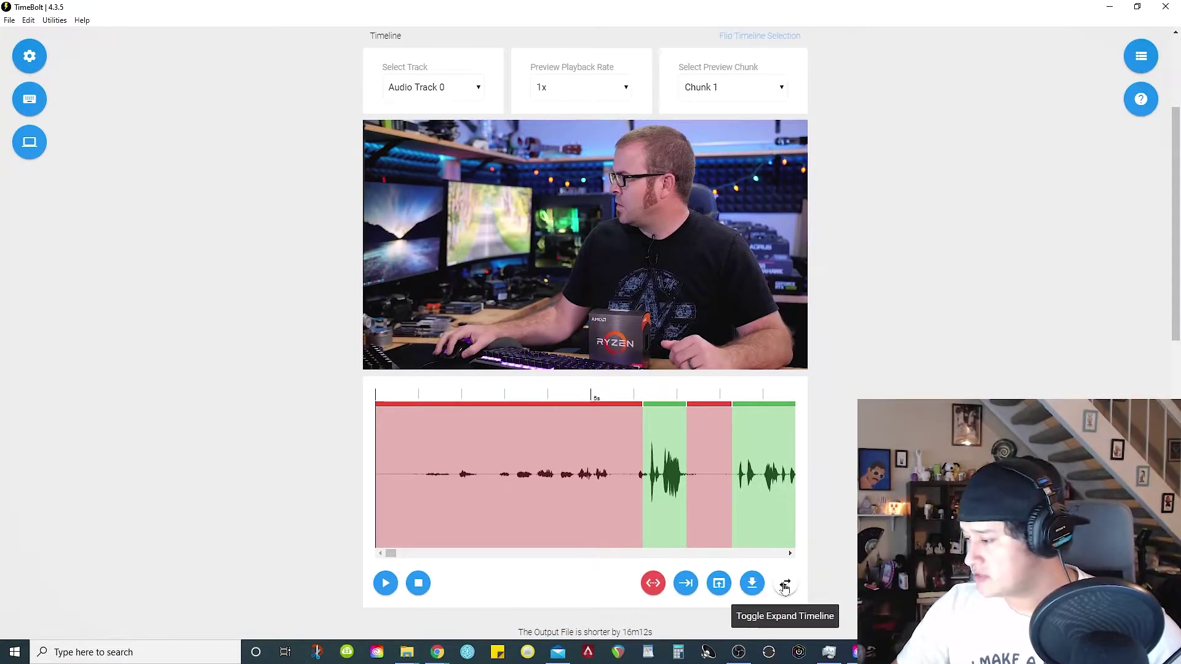
Step: Expand the timeline and preview the video from a chosen point on the waveform
click(786, 585)
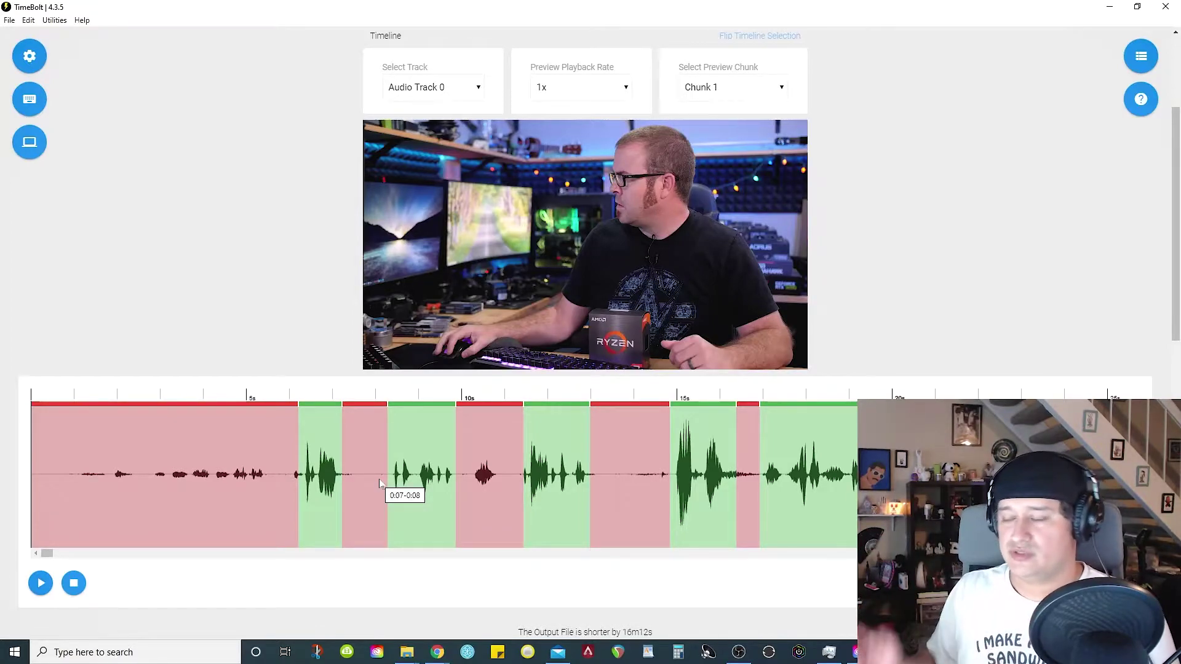
click(271, 484)
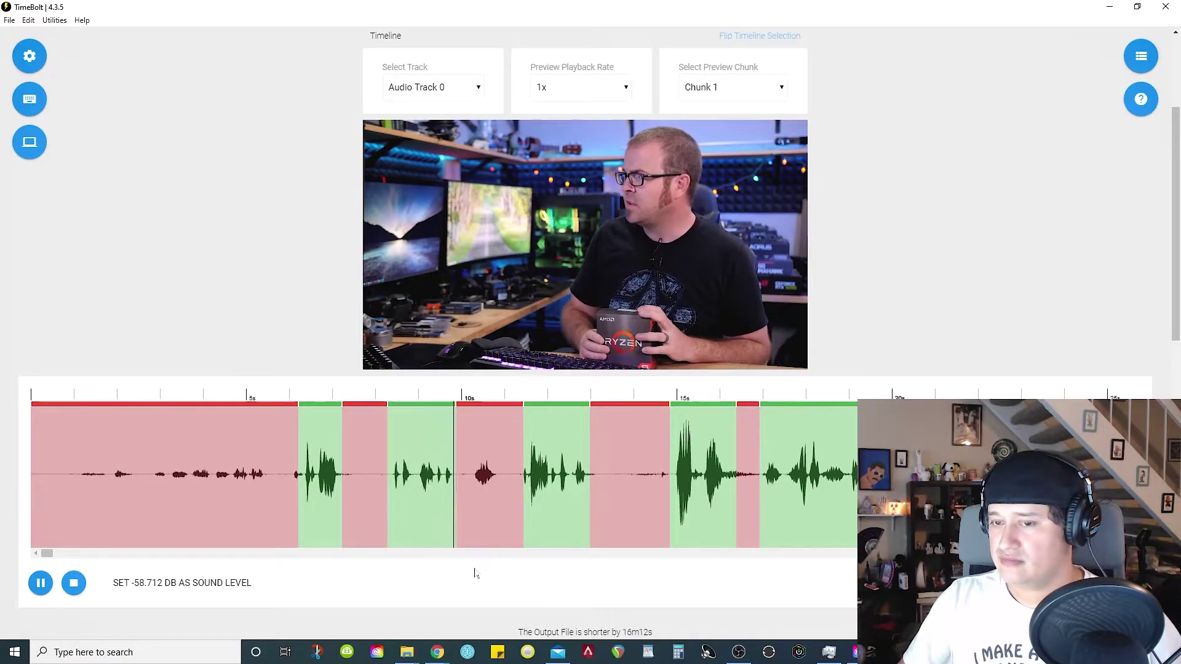
key(space)
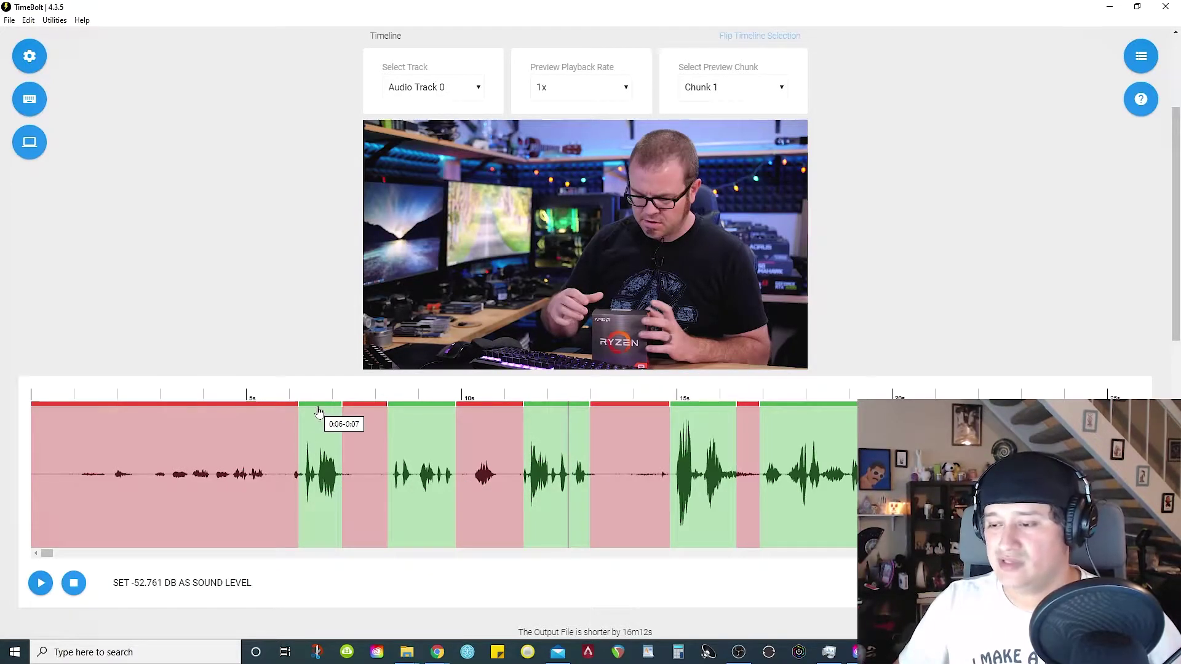
Step: Switch three short kept speech sections near the start from green to red (removed)
click(320, 404)
click(424, 404)
click(563, 405)
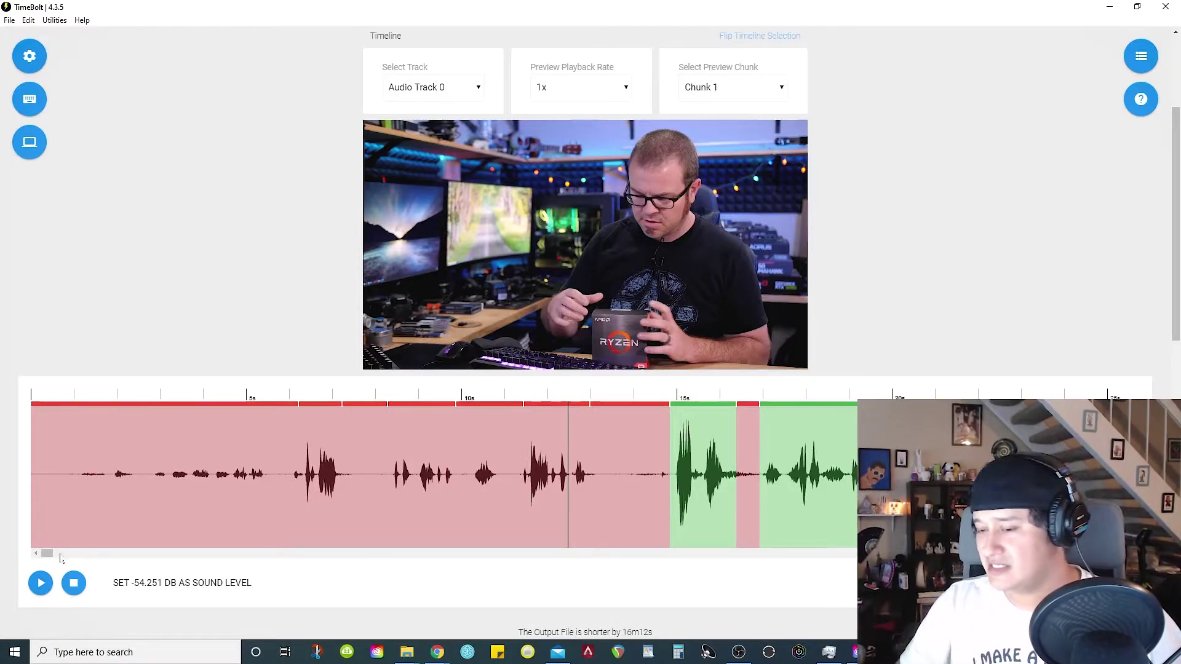
drag(48, 554, 190, 554)
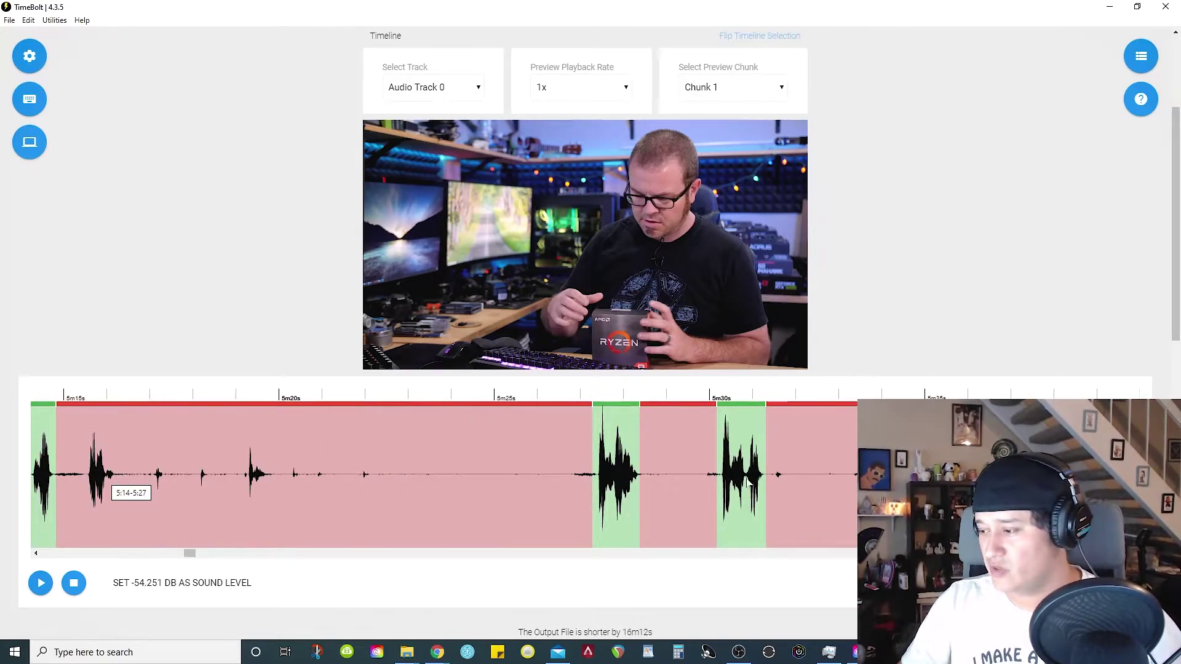
drag(189, 553, 265, 554)
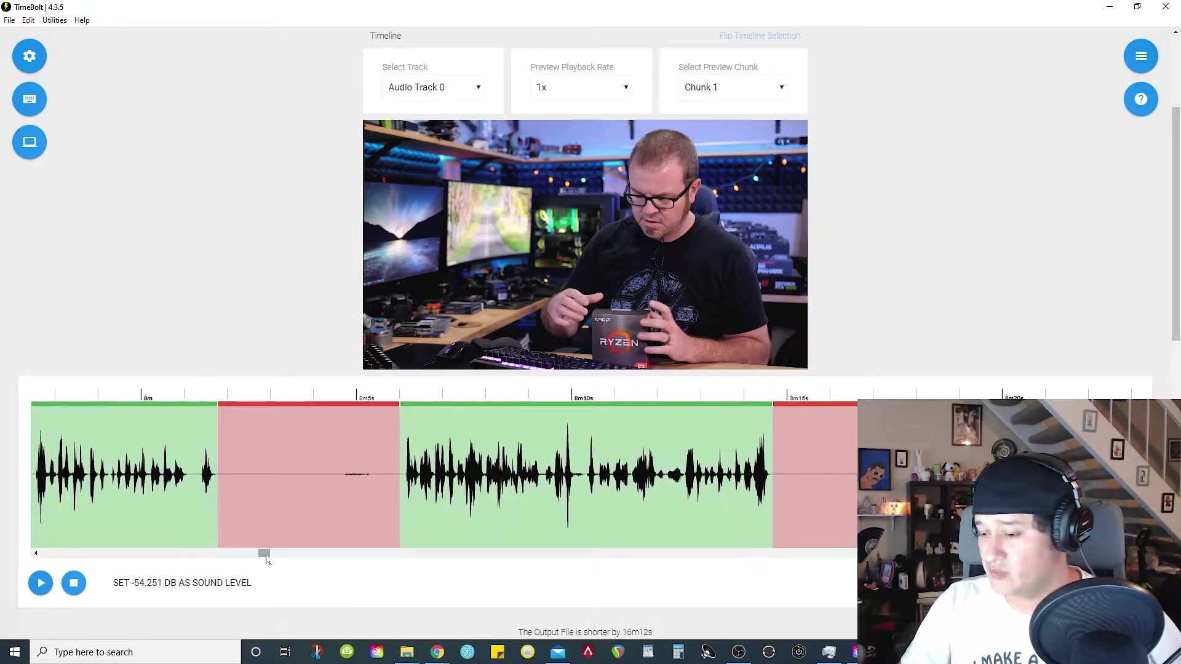
scroll(601, 591, down, 8)
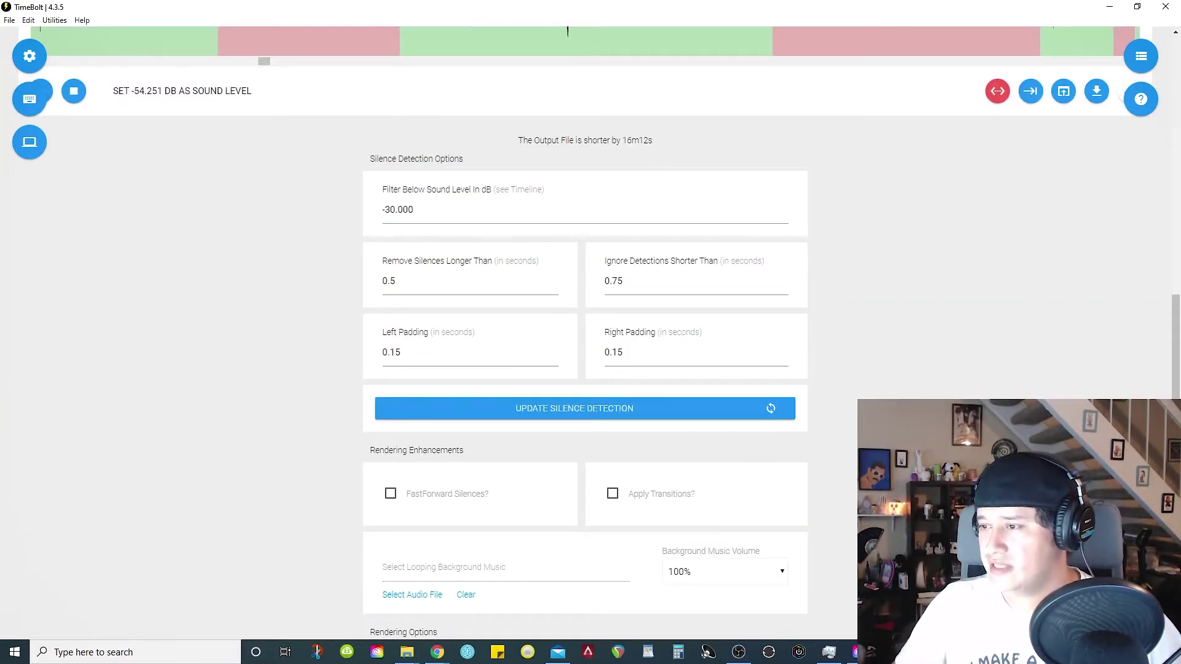
scroll(823, 252, up, 3)
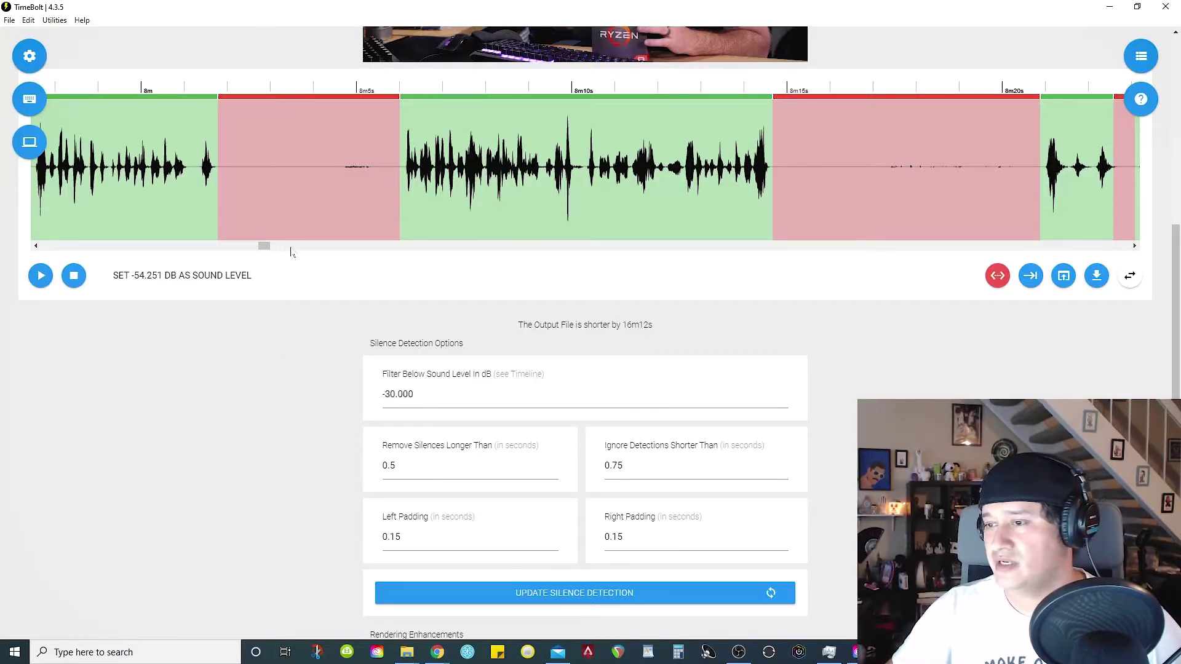
drag(264, 246, 283, 246)
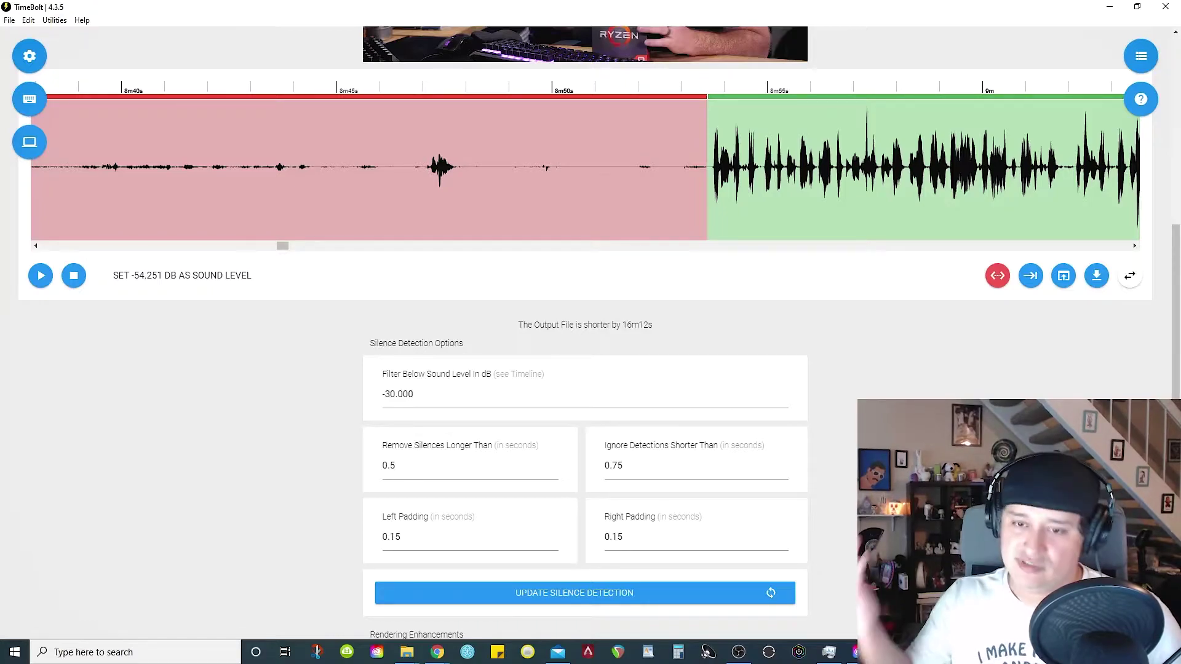
scroll(332, 243, down, 1)
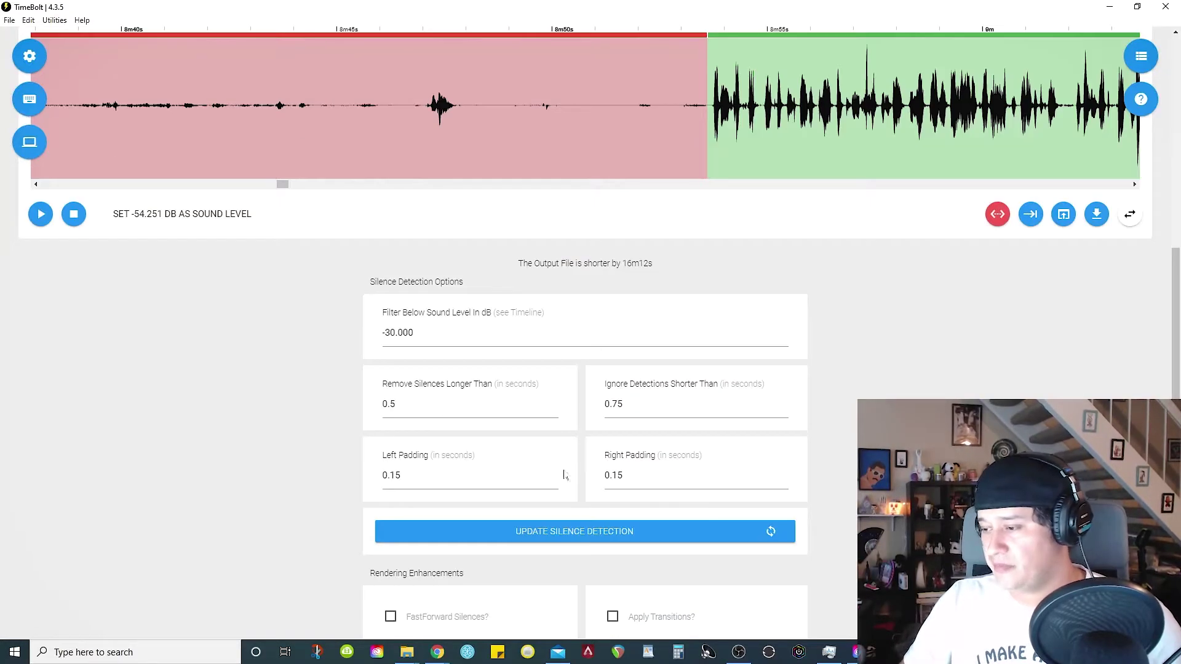
scroll(302, 484, up, 1)
scroll(195, 169, right, 5)
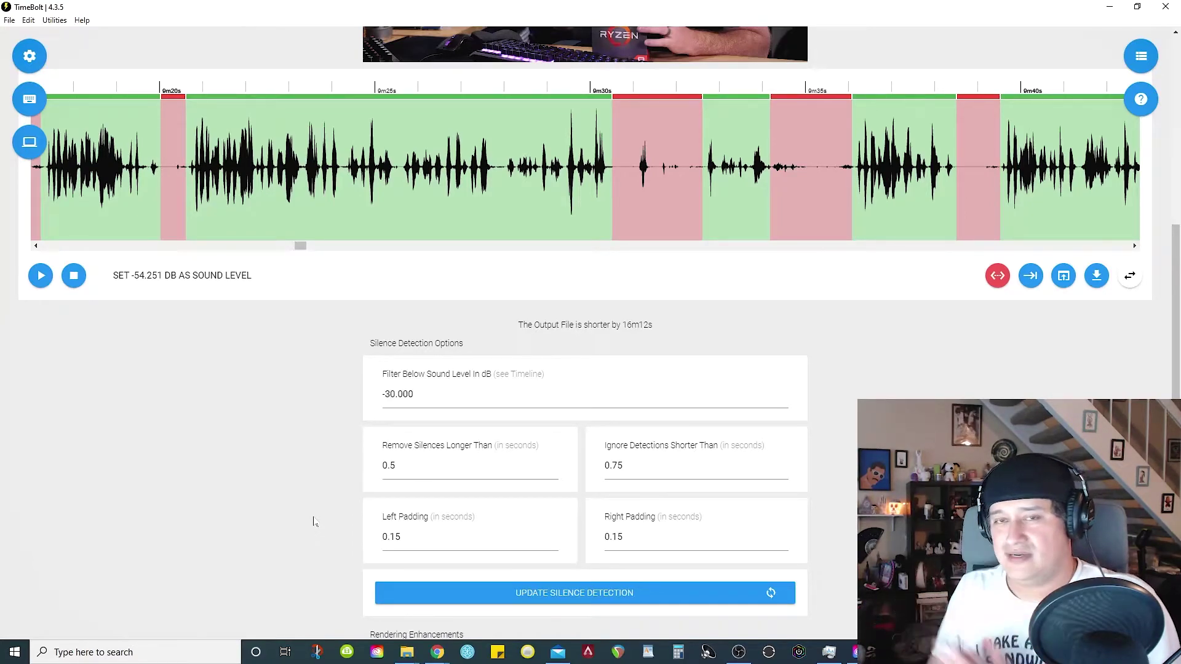
scroll(319, 492, down, 1)
scroll(232, 519, up, 2)
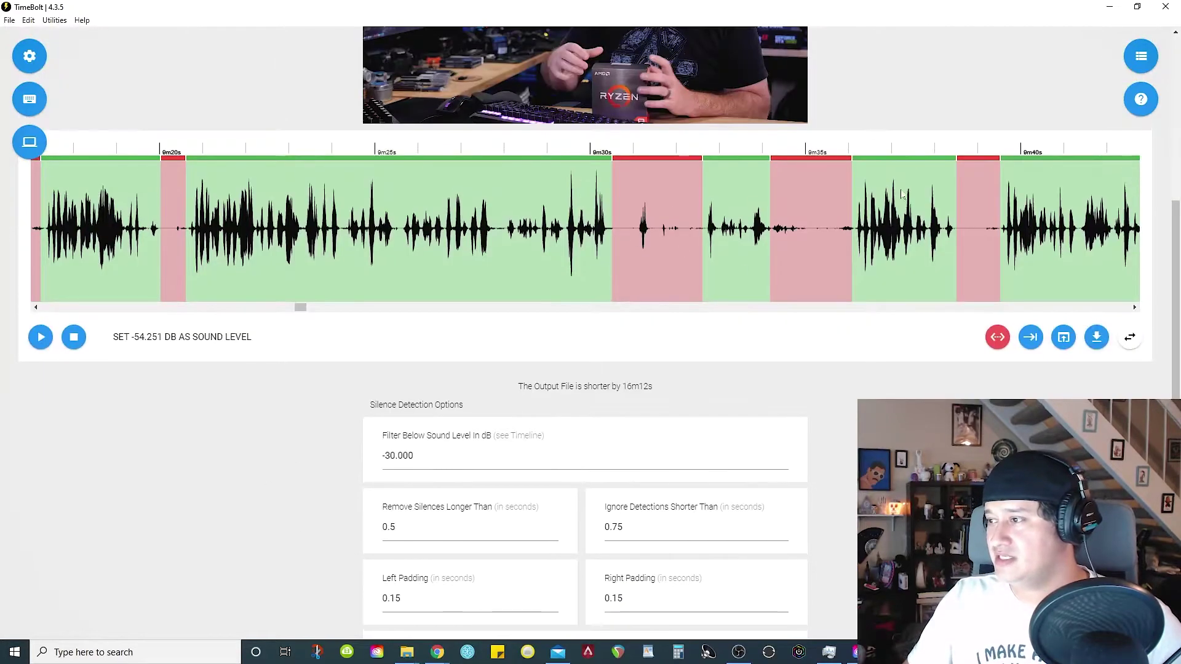
scroll(628, 442, down, 3)
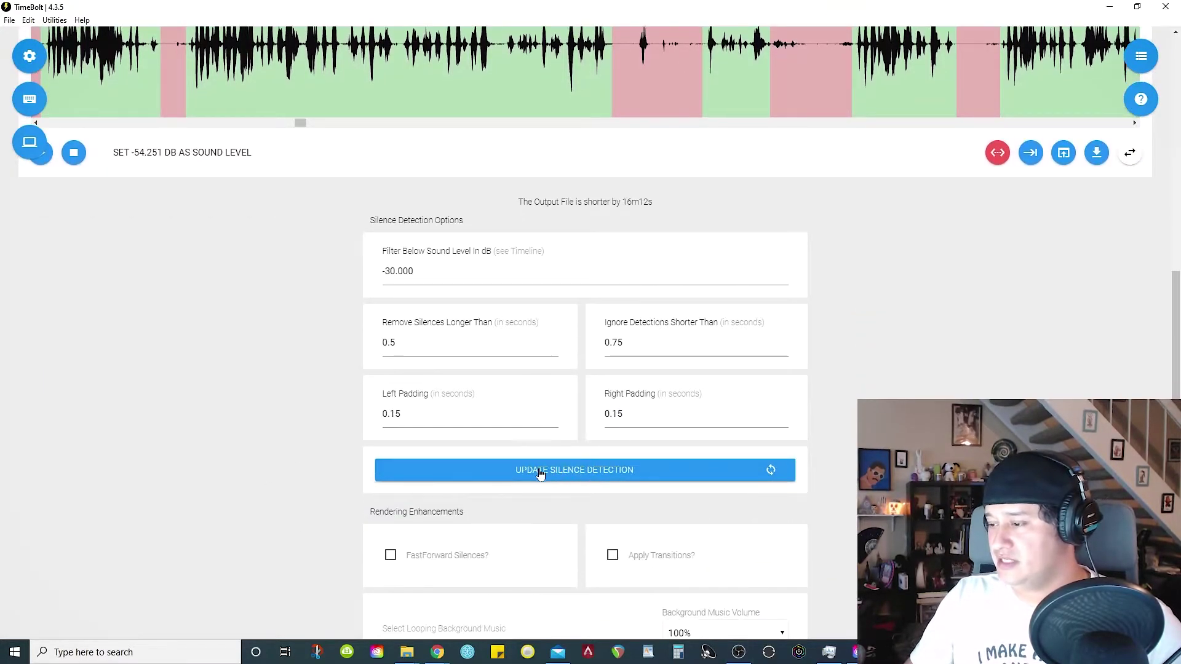
scroll(716, 487, up, 3)
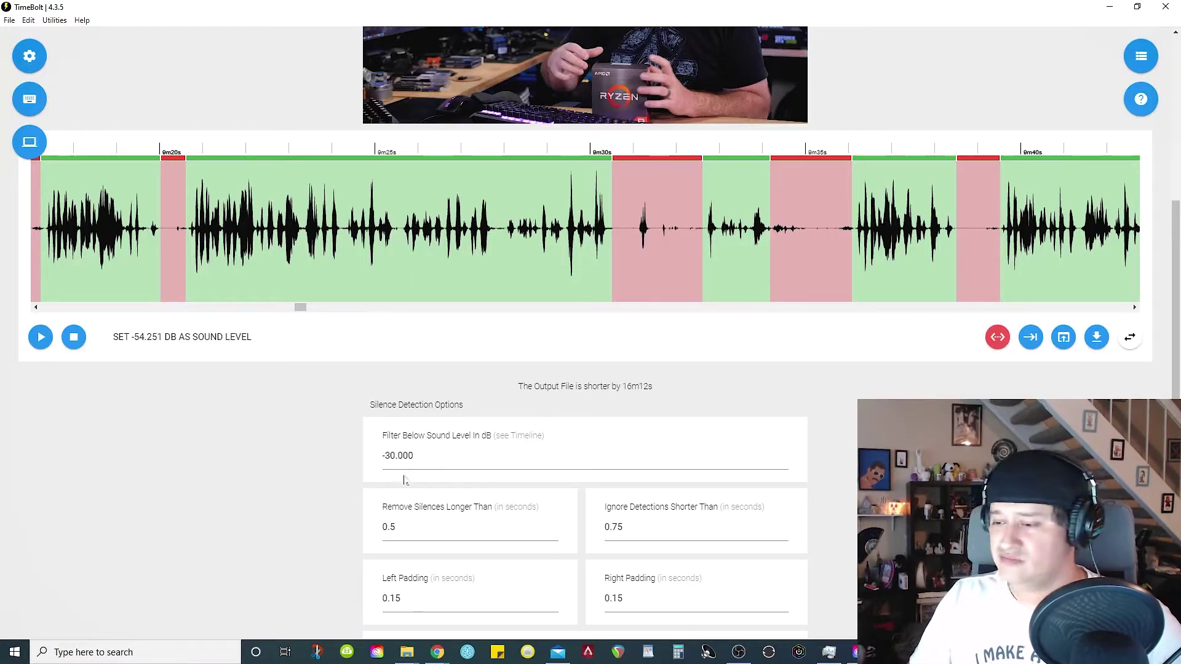
scroll(435, 495, down, 2)
scroll(185, 289, up, 3)
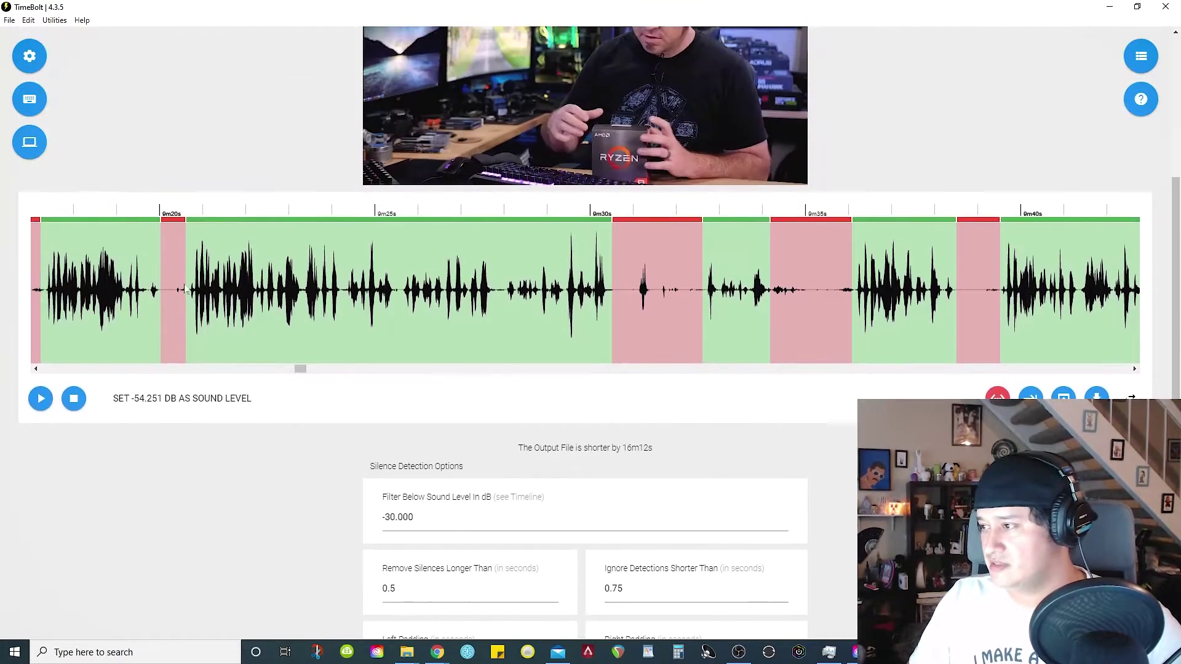
scroll(895, 373, down, 9)
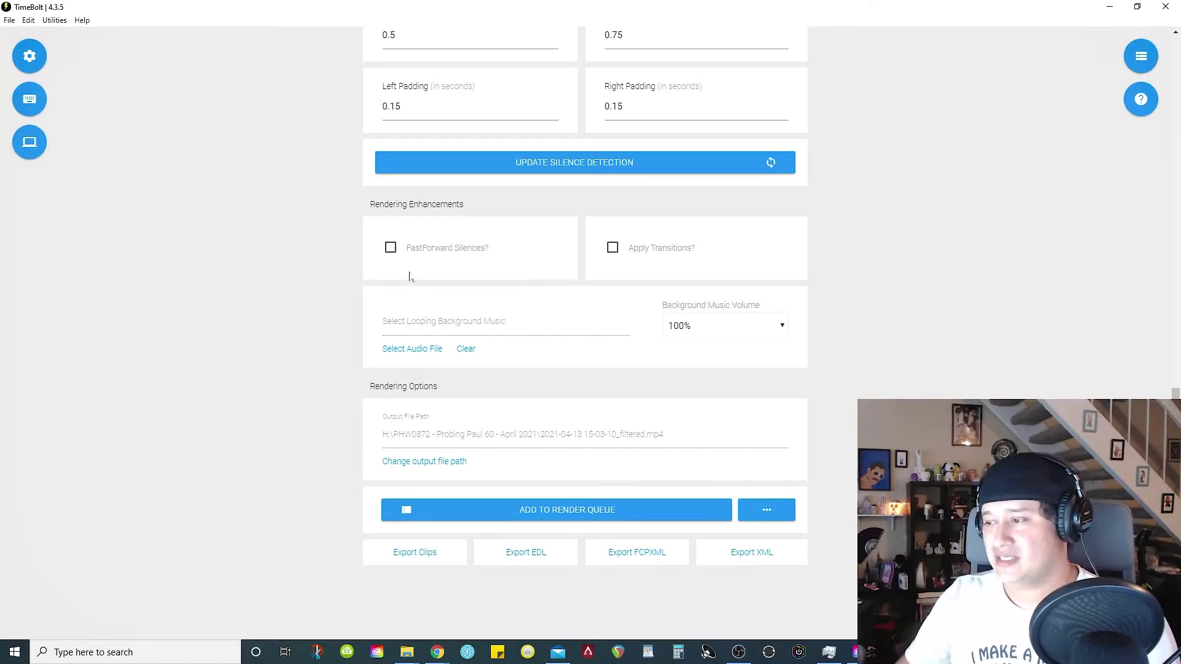
scroll(416, 547, down, 1)
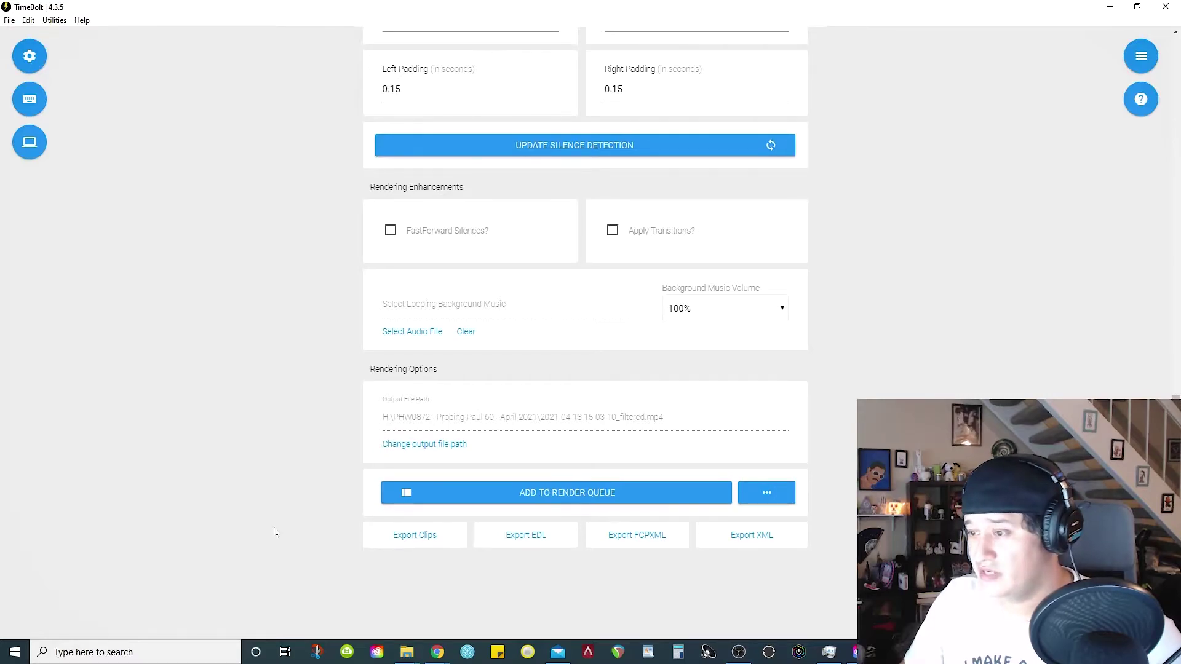
scroll(289, 533, up, 10)
scroll(405, 542, down, 10)
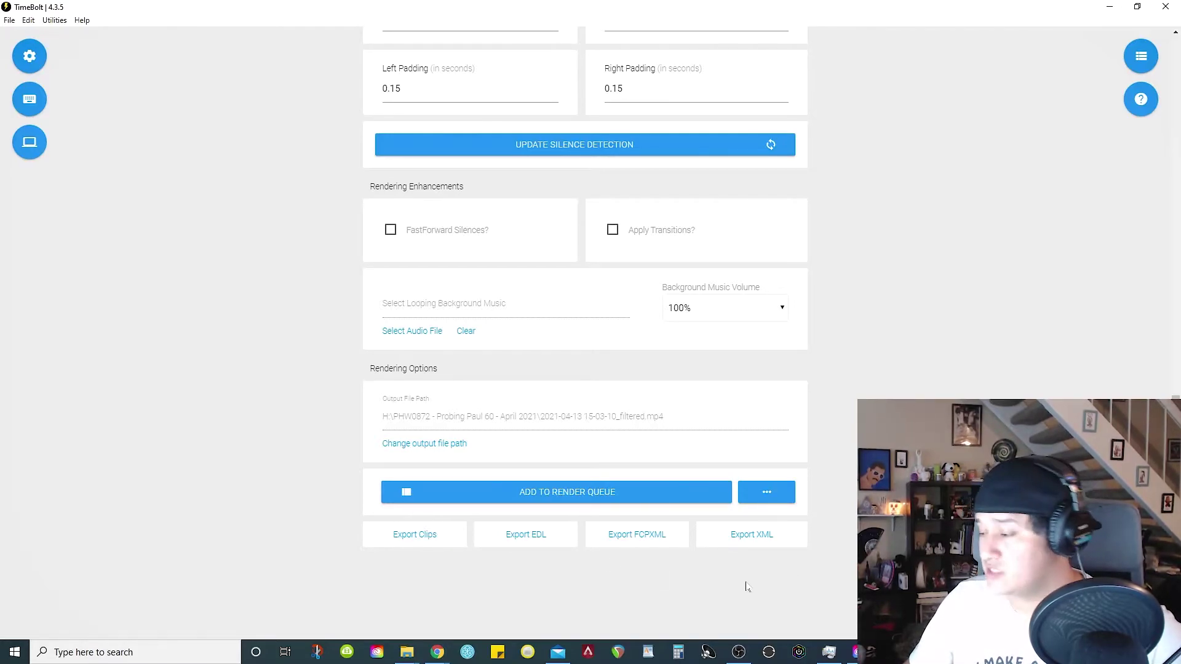
click(753, 536)
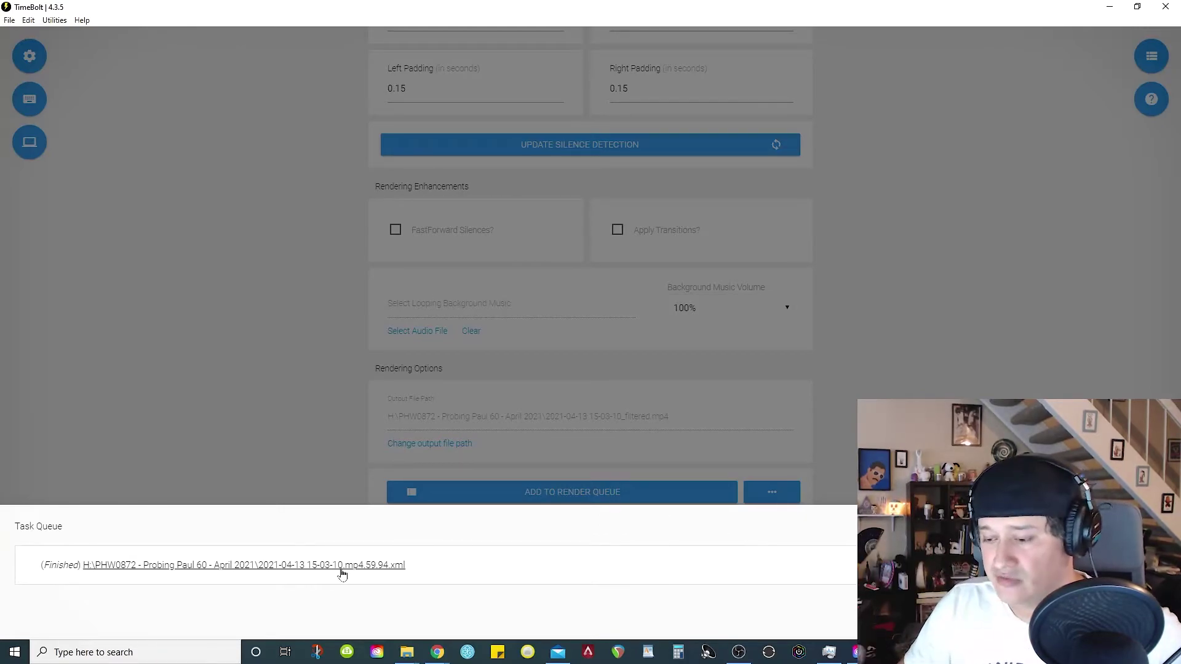
click(368, 572)
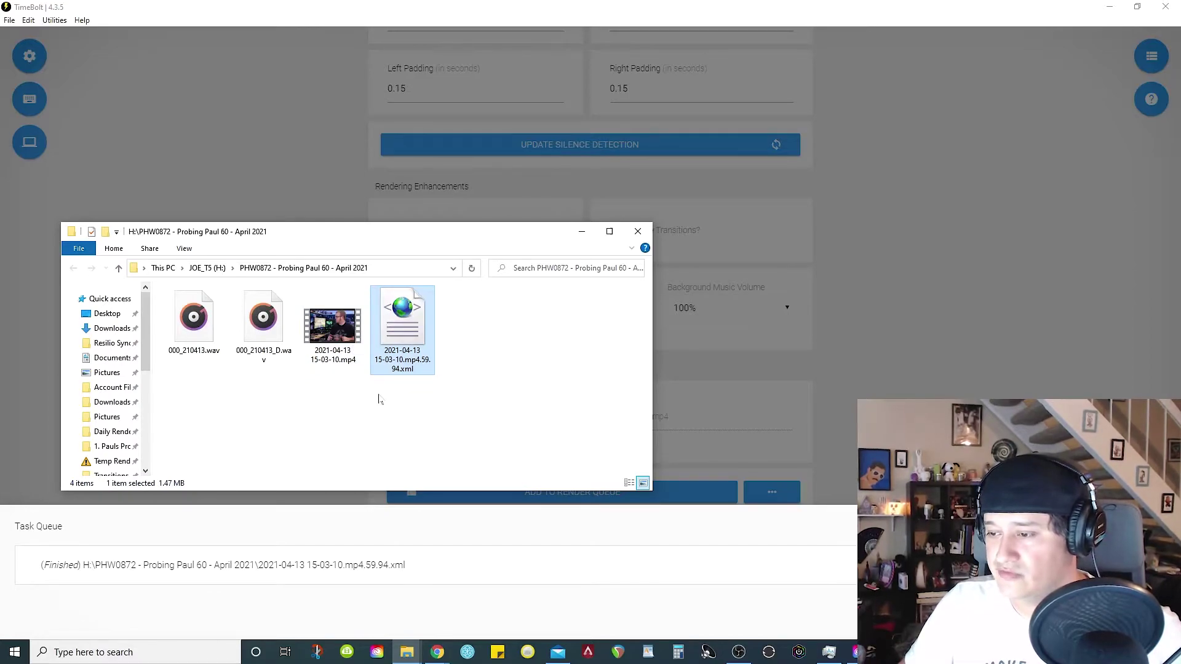
Step: Import the exported .xml into Premiere's Time Bolt Tutorial project by dragging it from Explorer
drag(434, 236, 453, 115)
click(1109, 6)
click(331, 174)
key(grave)
key(alt+Tab)
drag(499, 194, 260, 541)
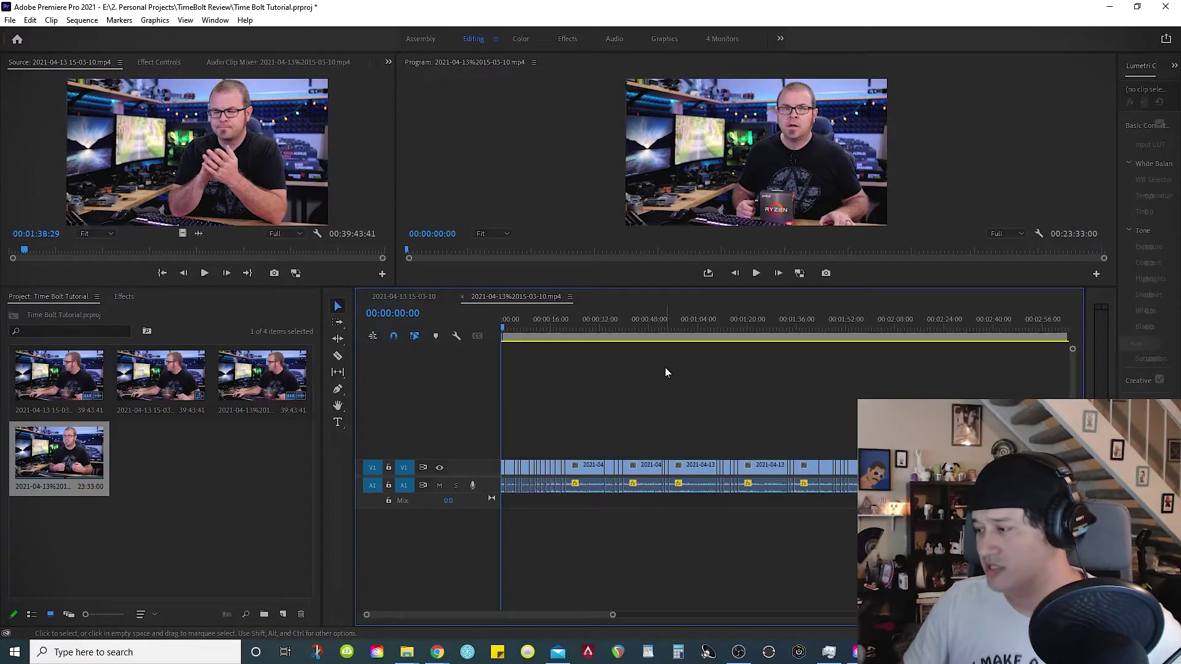
Step: Open the imported 23:33 sequence in a maximised timeline, then scrub and play through its cuts
click(738, 327)
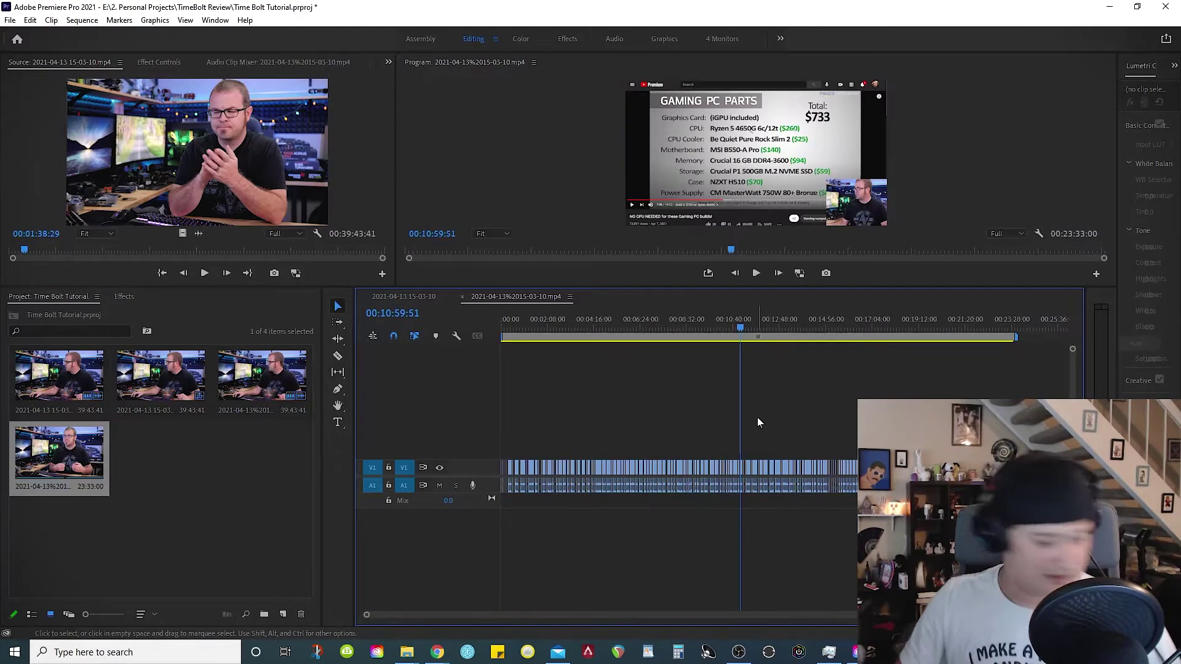
key(grave)
drag(418, 422, 192, 489)
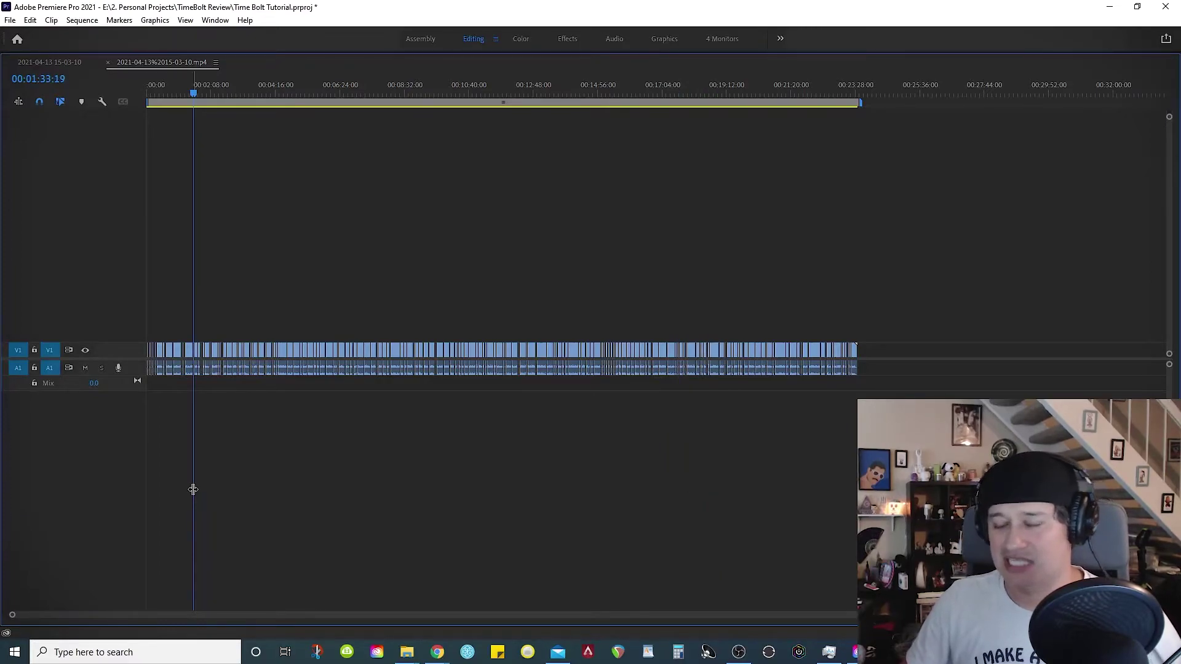
key(space)
key(equal)
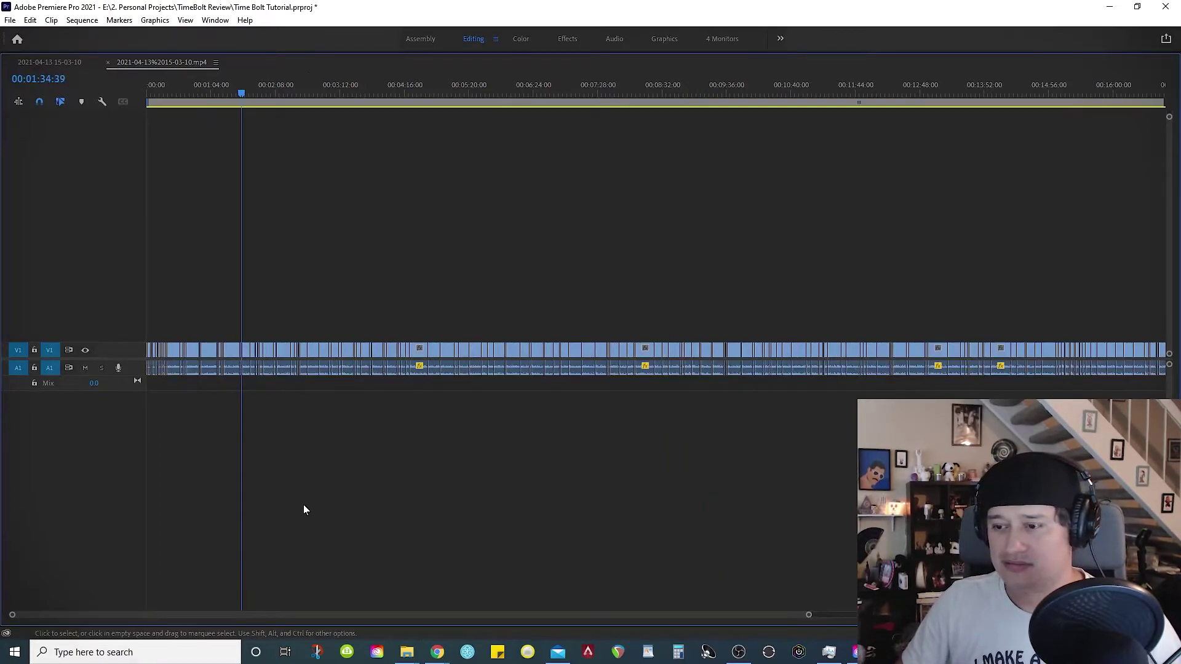
key(grave)
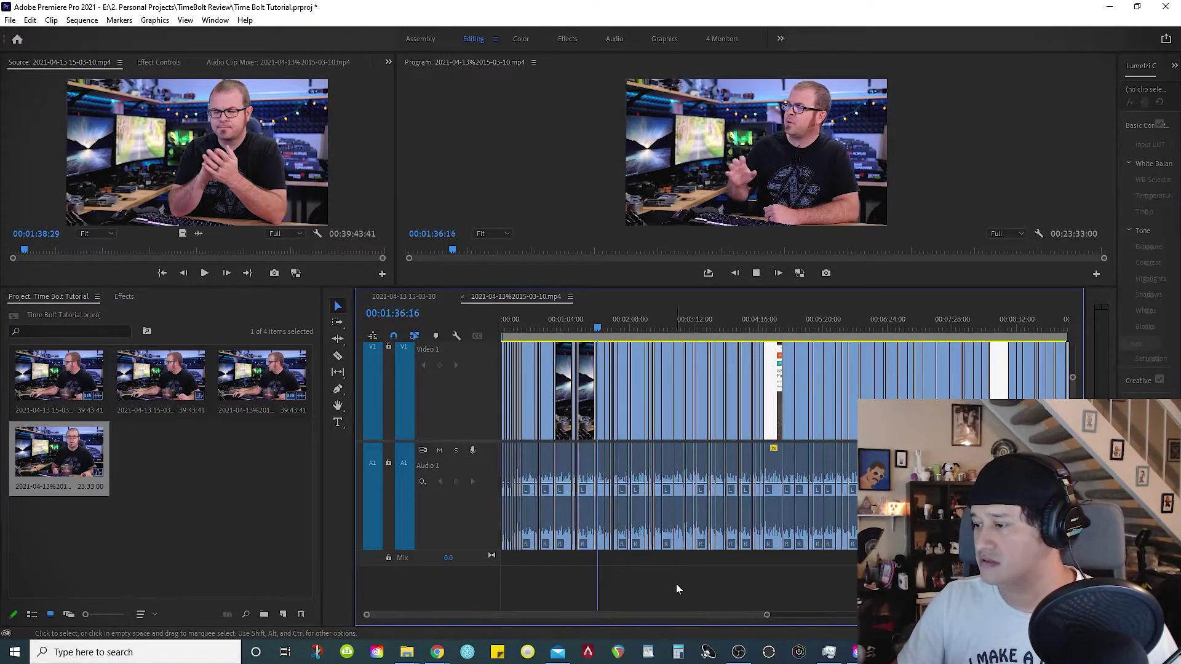
Step: Delete all opening clips before 00:00:21:07 in the trimmed sequence
key(space)
key(Home)
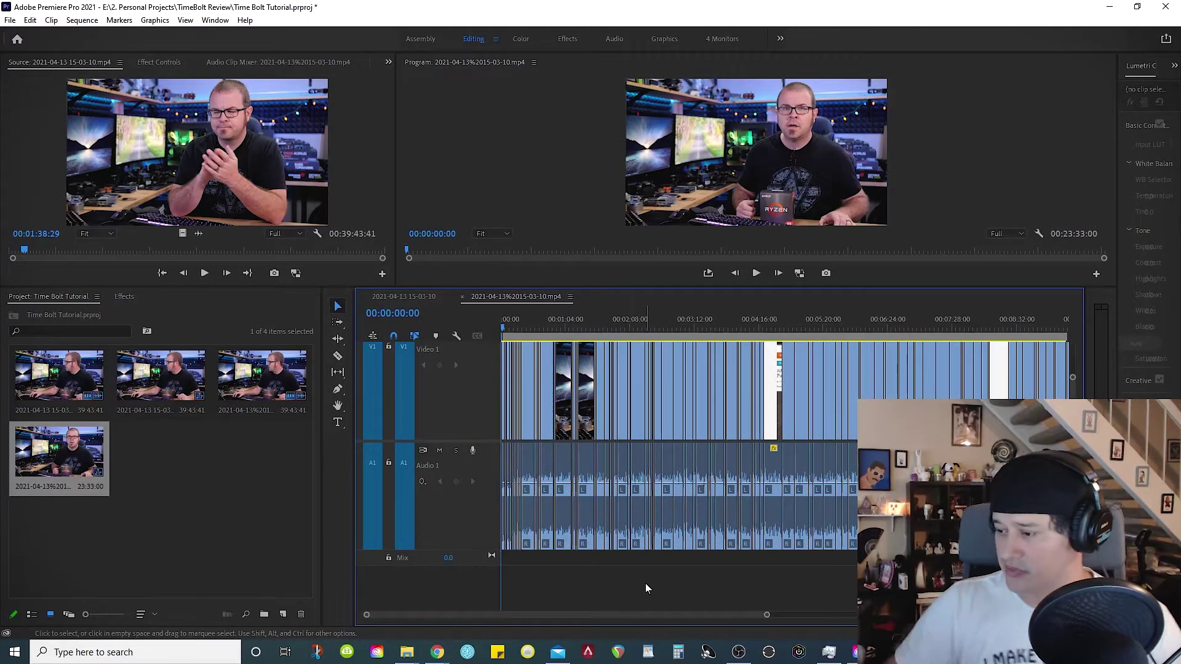
key(equal)
key(equal)
key(equal)
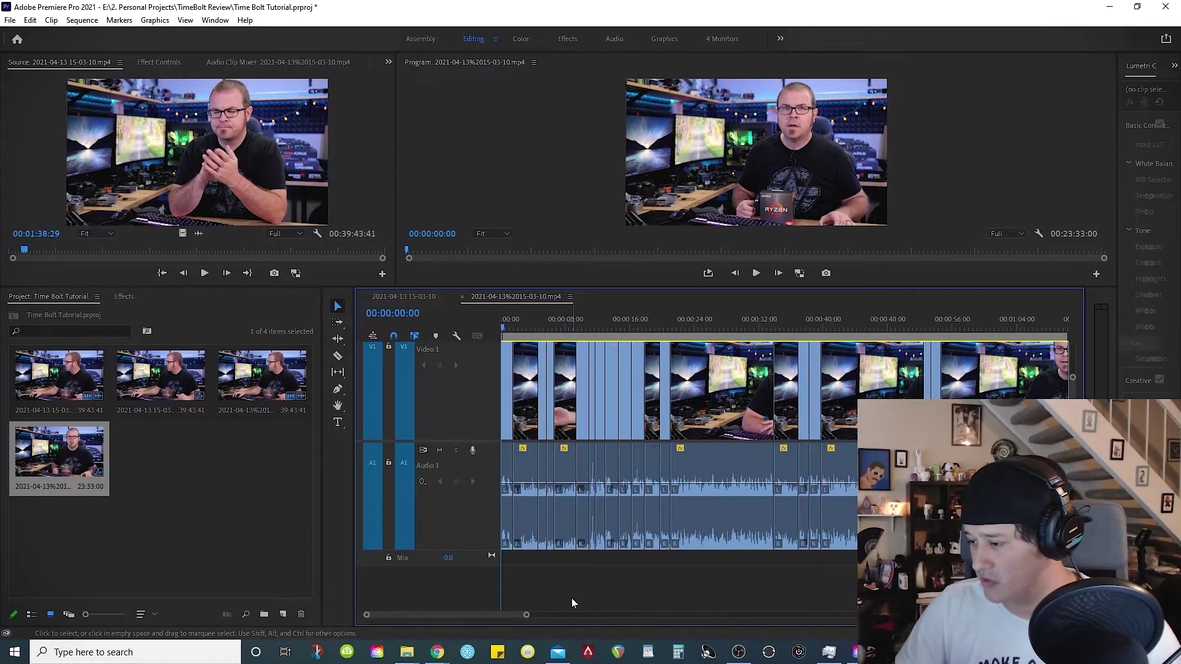
key(shift+minus)
key(space)
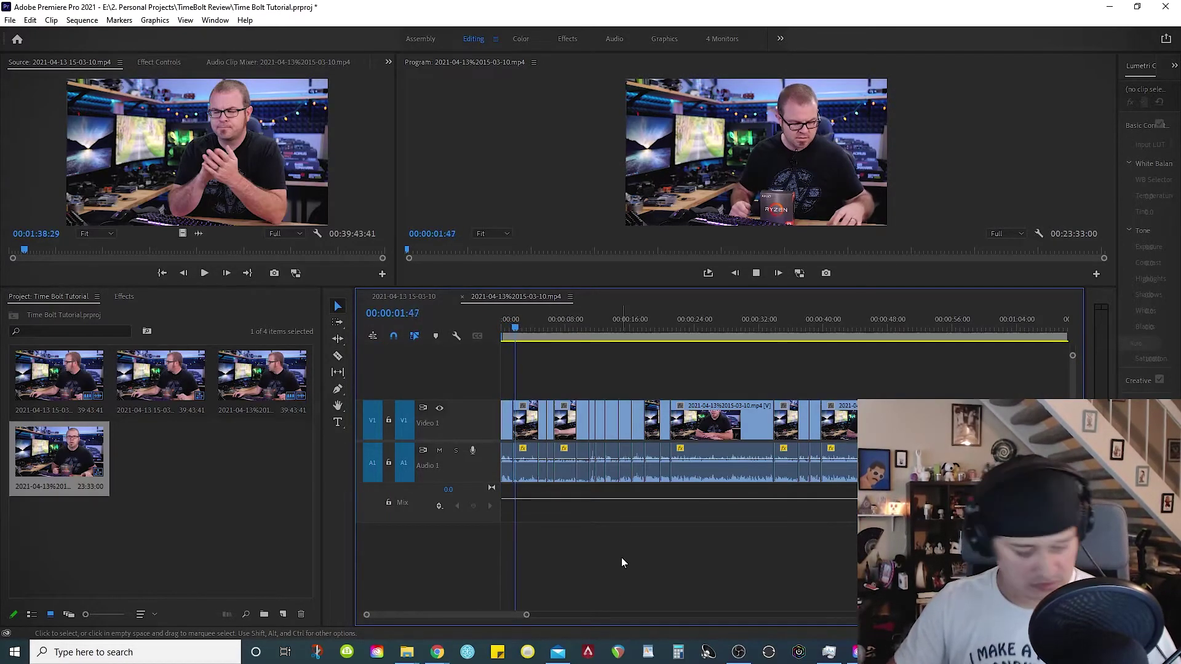
click(615, 509)
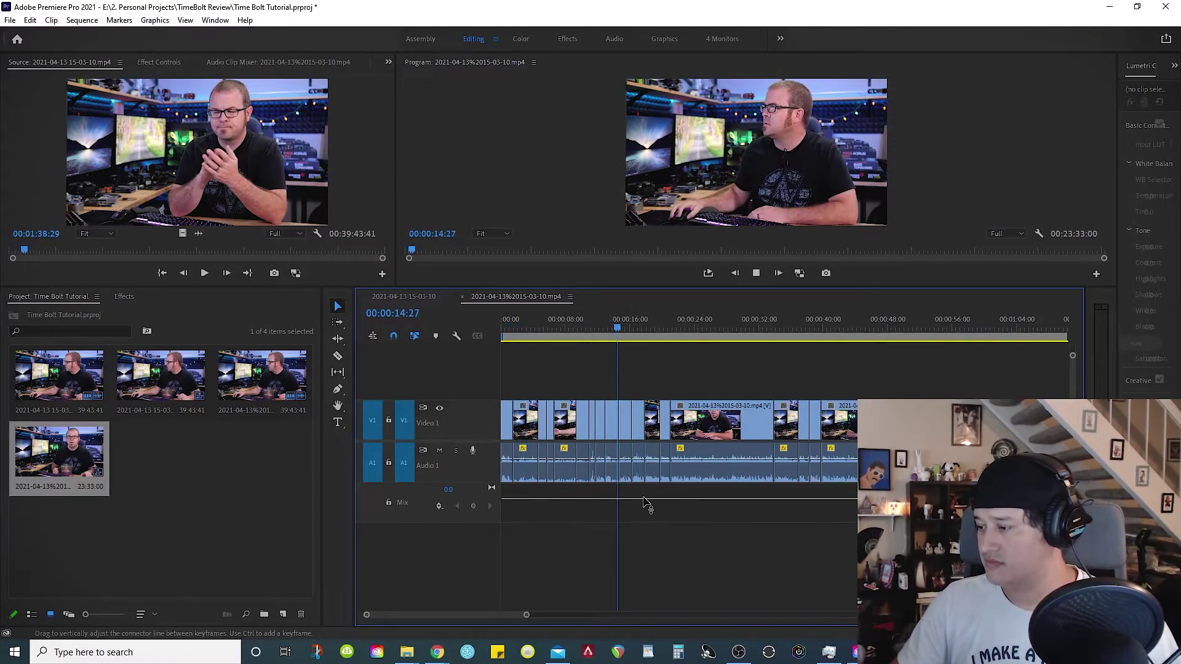
key(space)
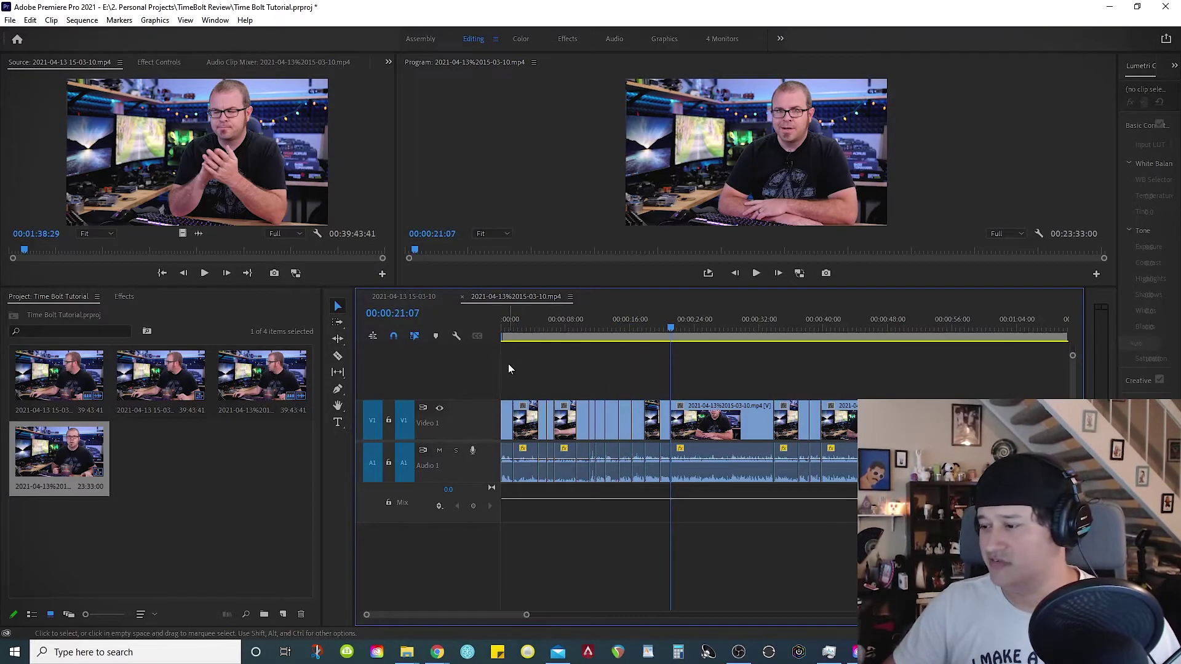
drag(505, 377, 663, 549)
key(Delete)
Step: Delete the remaining clips before about 00:00:55
key(space)
key(Down)
key(Down)
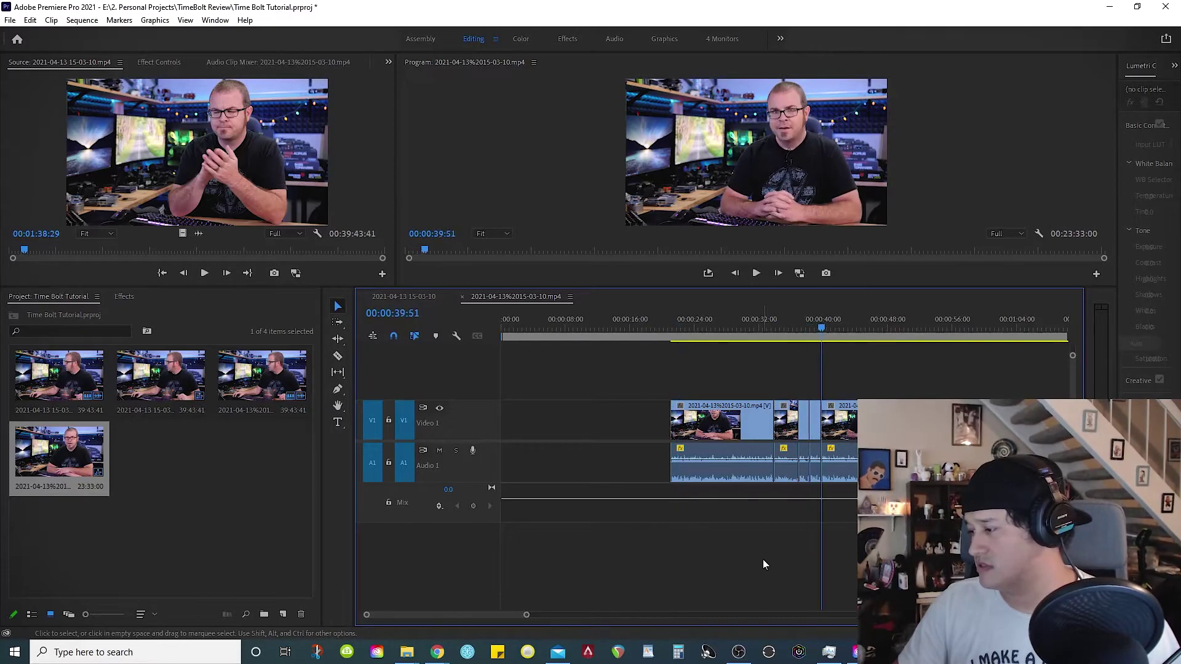
key(minus)
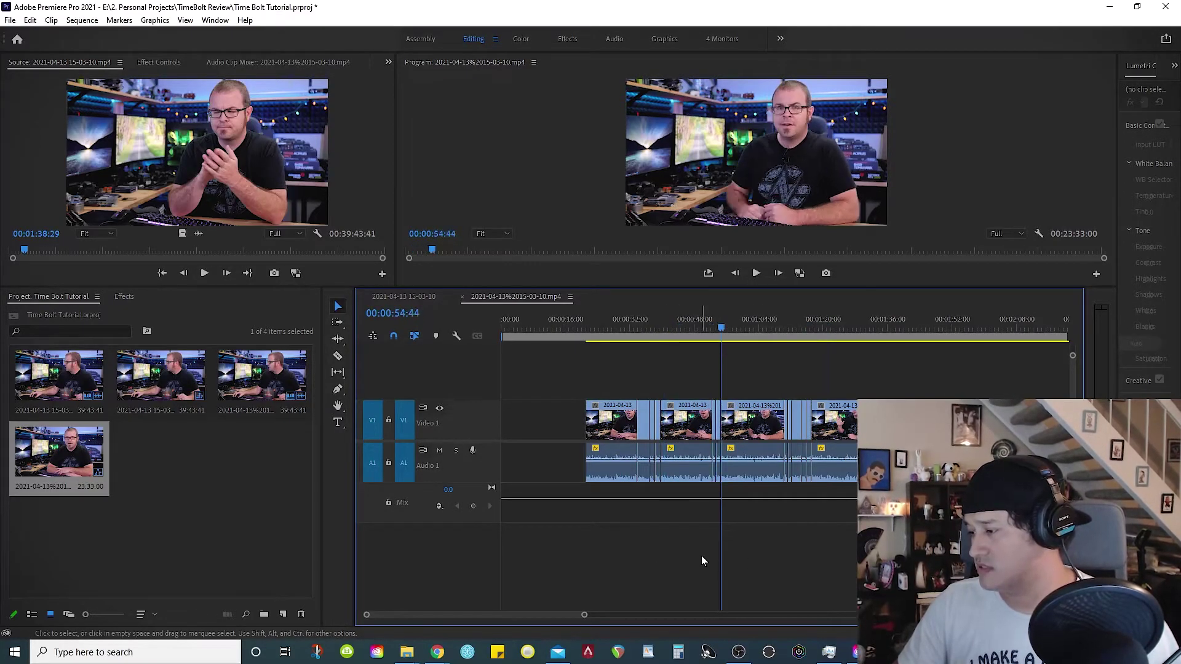
key(space)
drag(556, 371, 719, 533)
key(Delete)
Step: Ripple-delete the short clips after 01:10:35, bringing the sequence to 23:26:21
key(space)
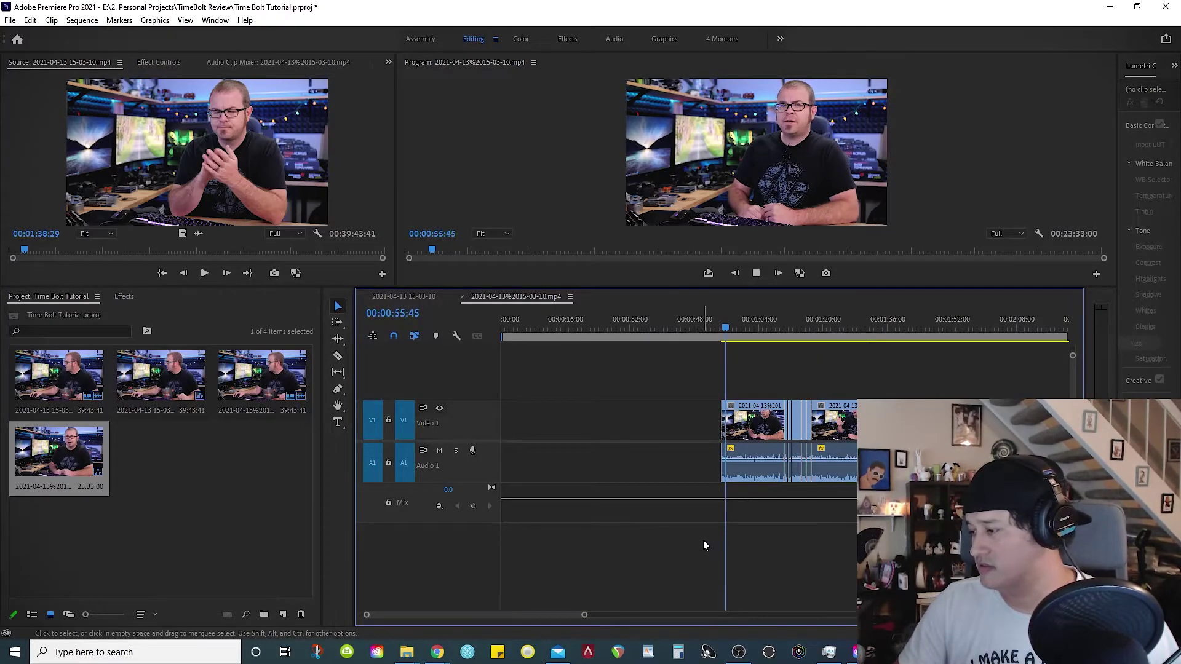
key(space)
key(equal)
key(equal)
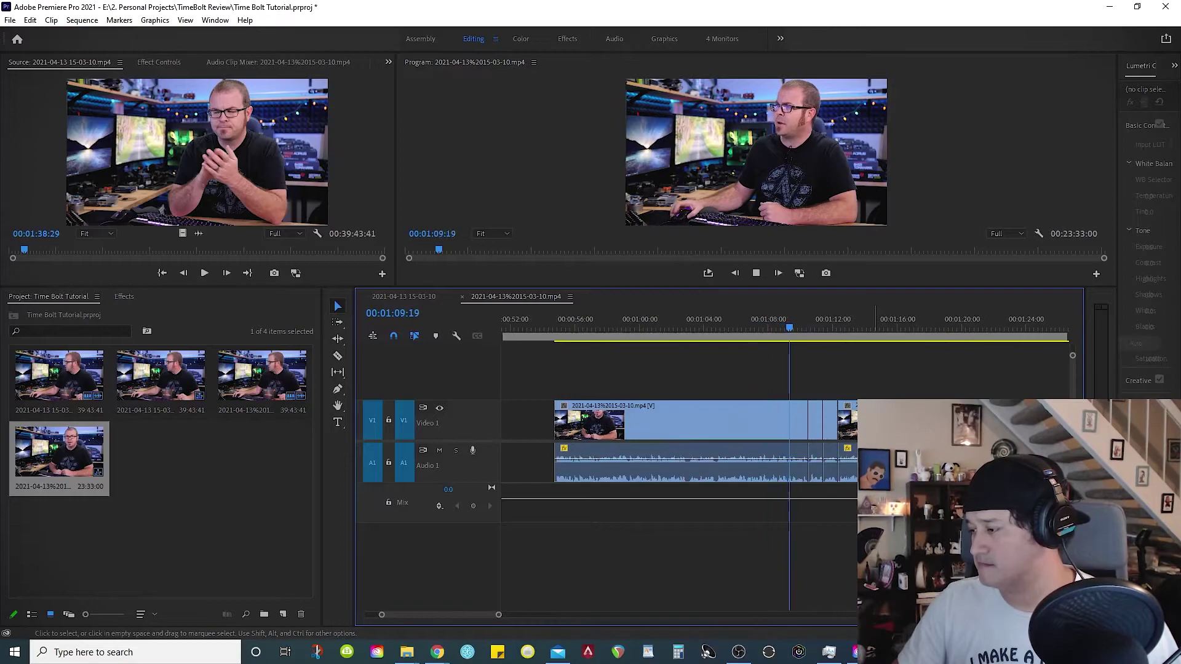
key(space)
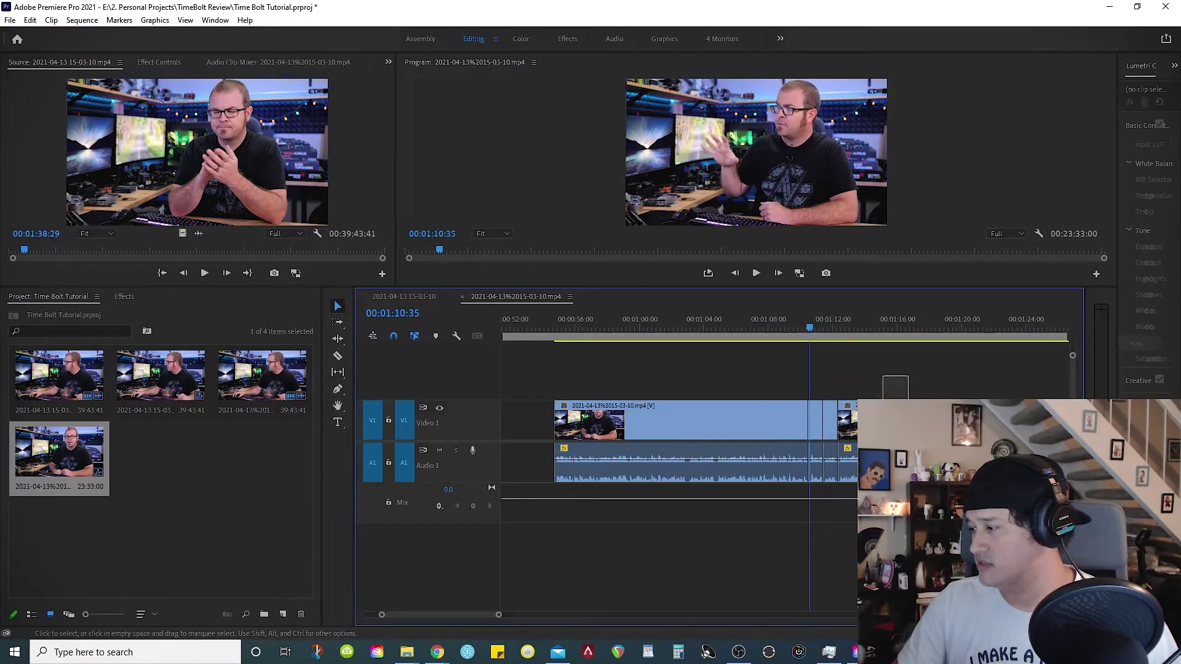
drag(908, 372, 816, 525)
key(shift+Delete)
key(space)
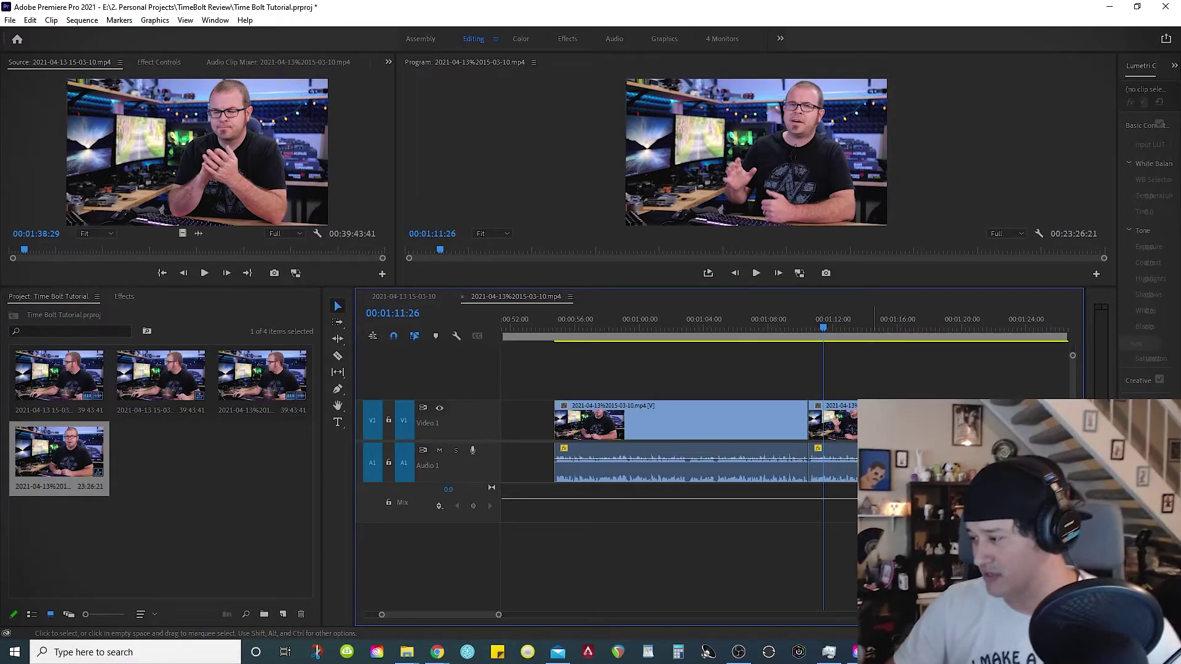
Step: Copy all trimmed clips onto V1/A1 of the original sequence, then deselect them
key(ctrl+a)
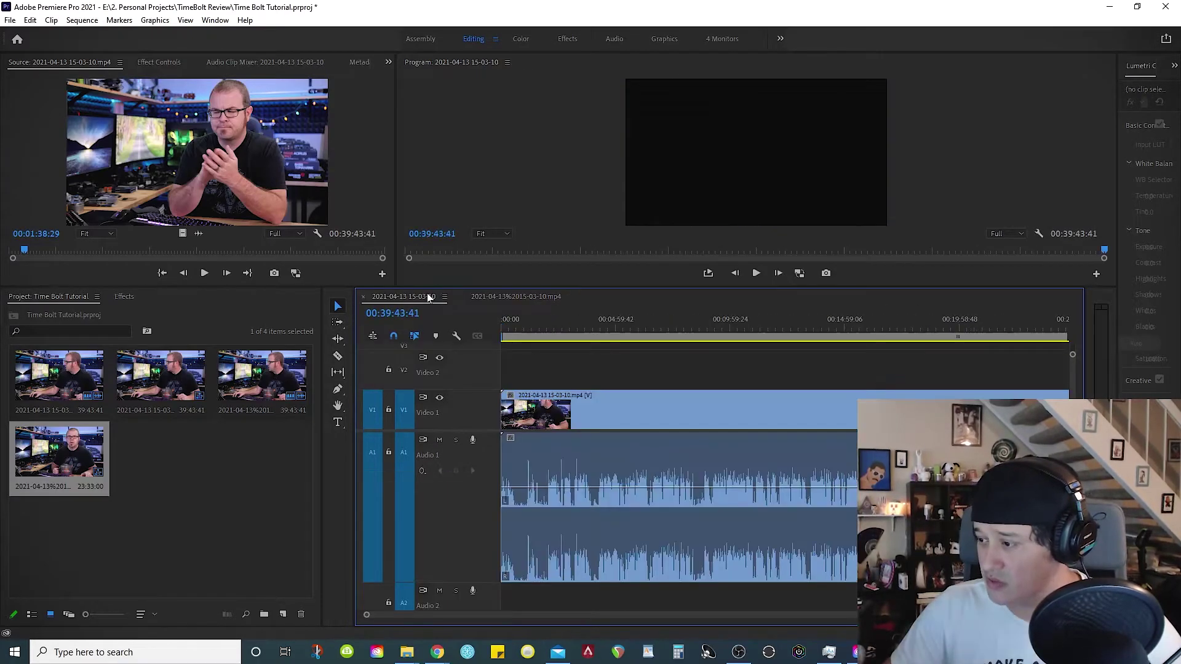
key(grave)
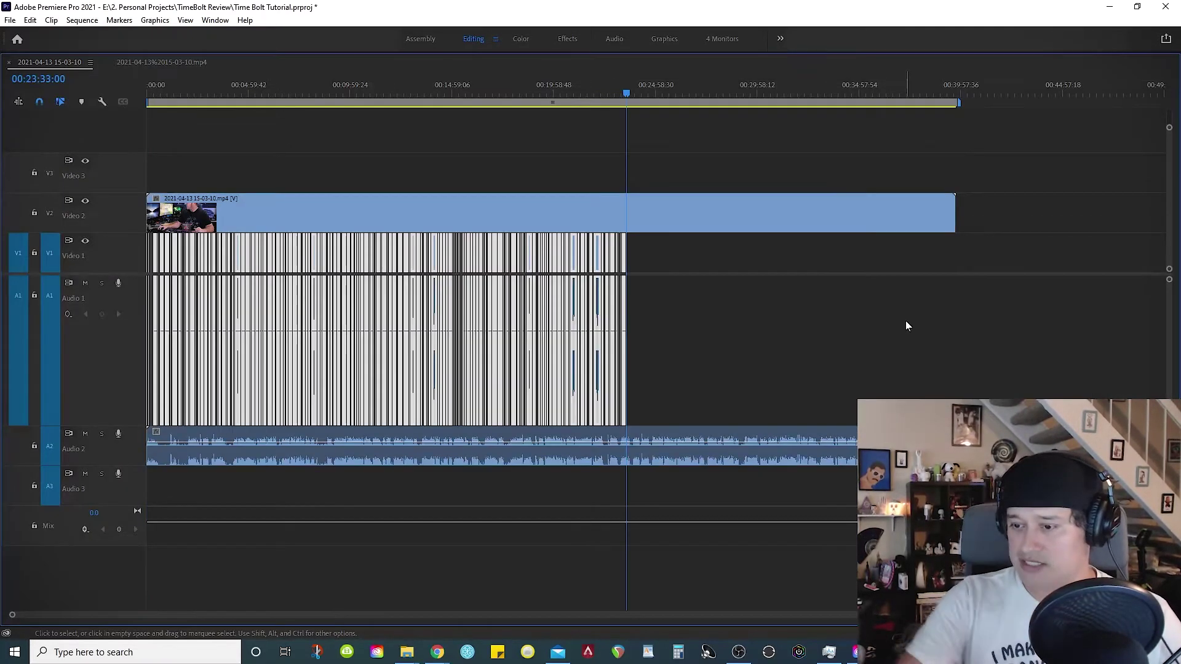
click(906, 326)
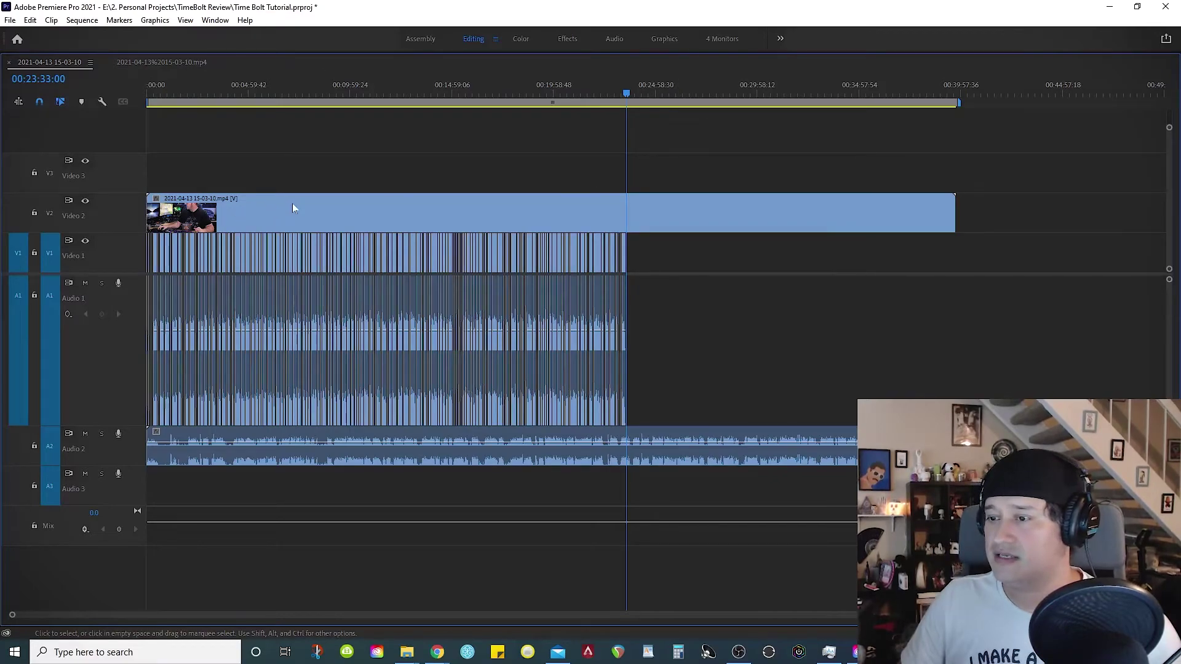
mouse_move(962, 92)
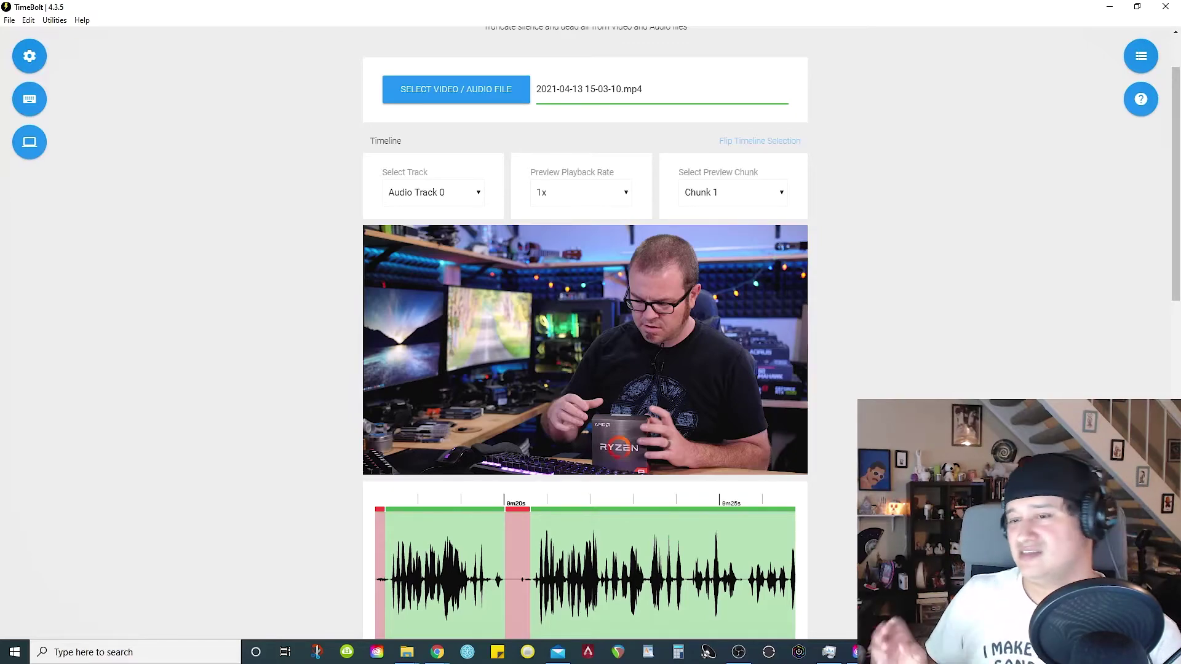
Step: Start a new TimeBolt project and drag in 000_210413.wav from the H:\PHW0872 folder
scroll(924, 369, down, 1)
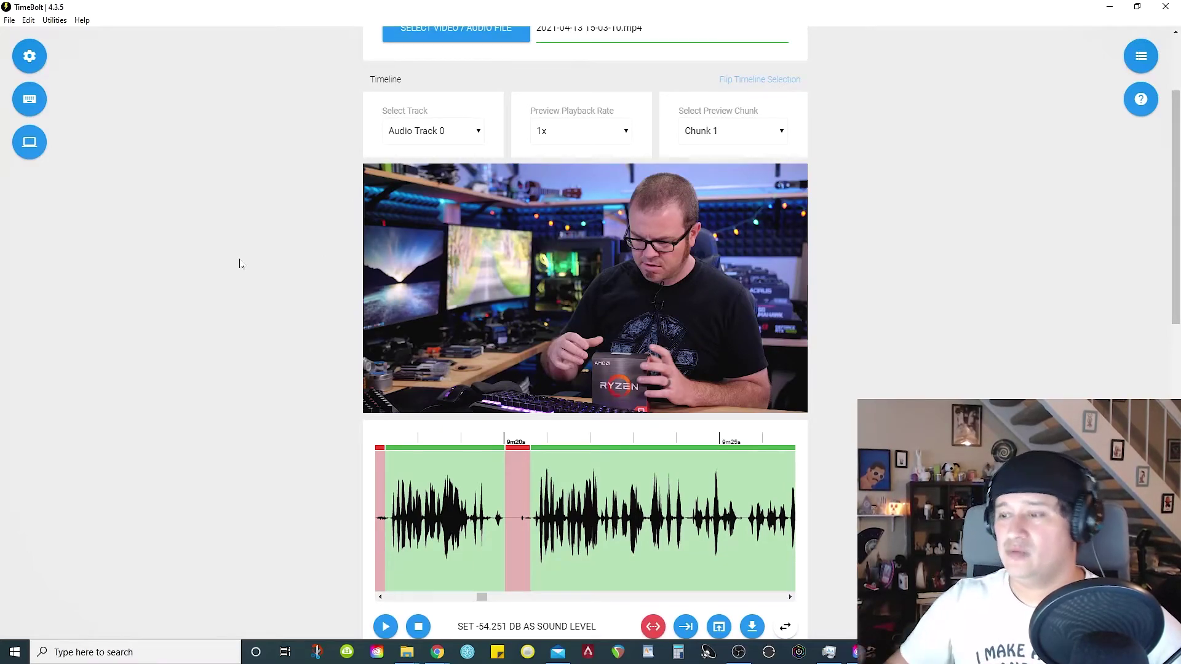
scroll(217, 268, up, 2)
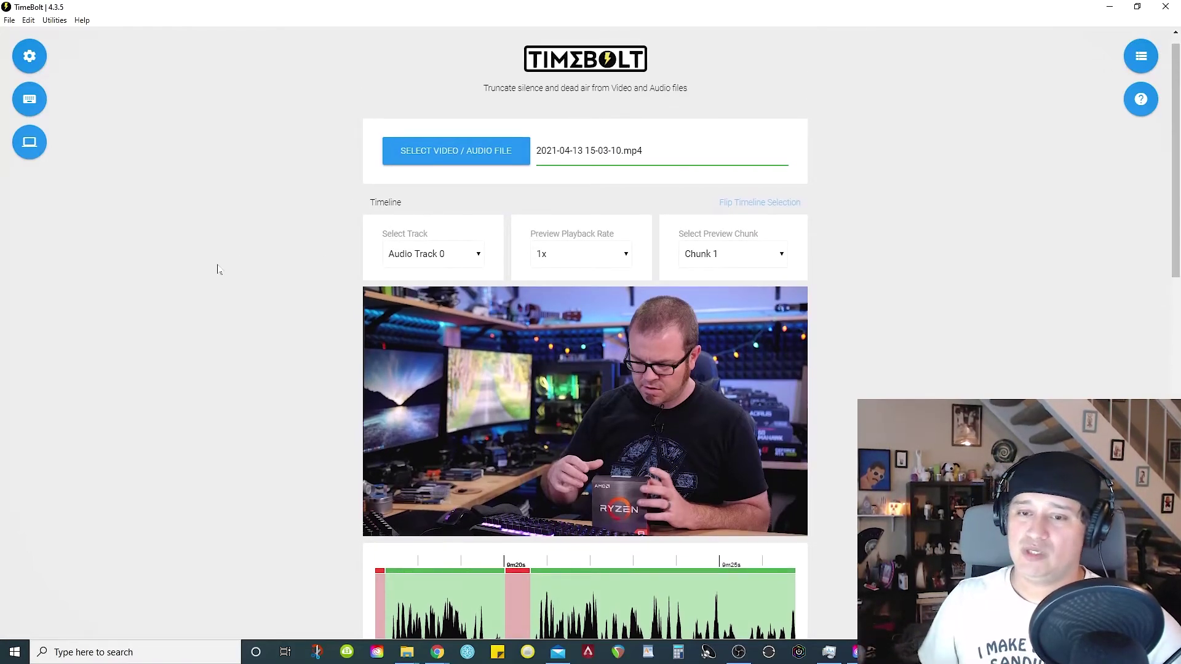
click(9, 20)
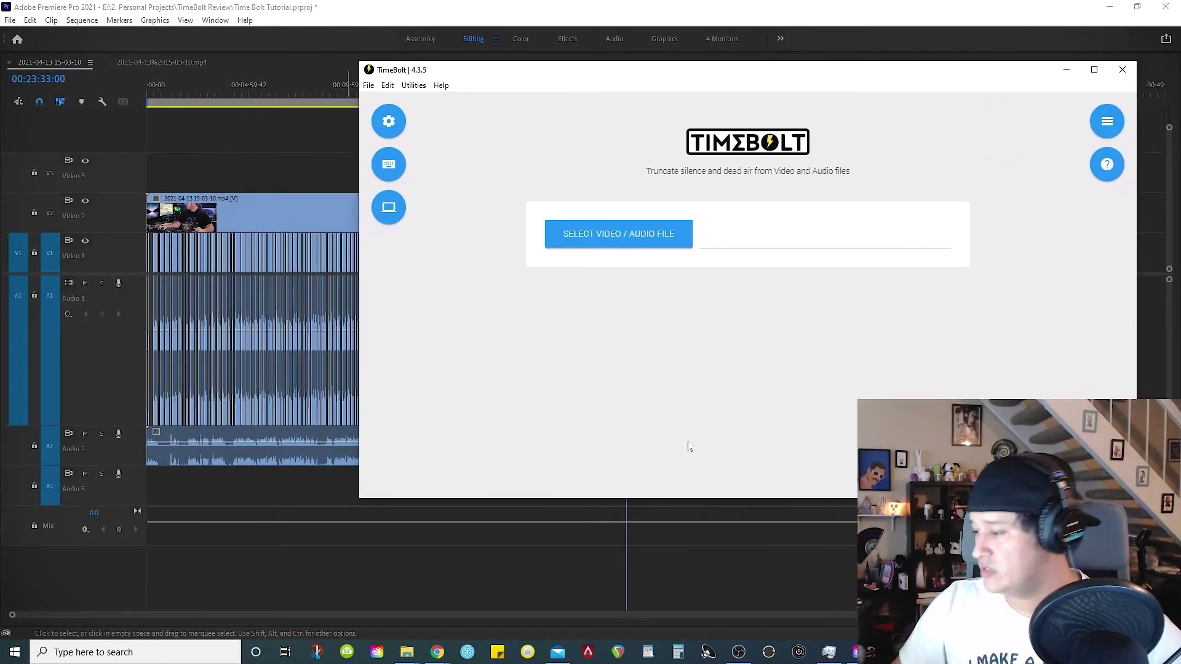
click(406, 652)
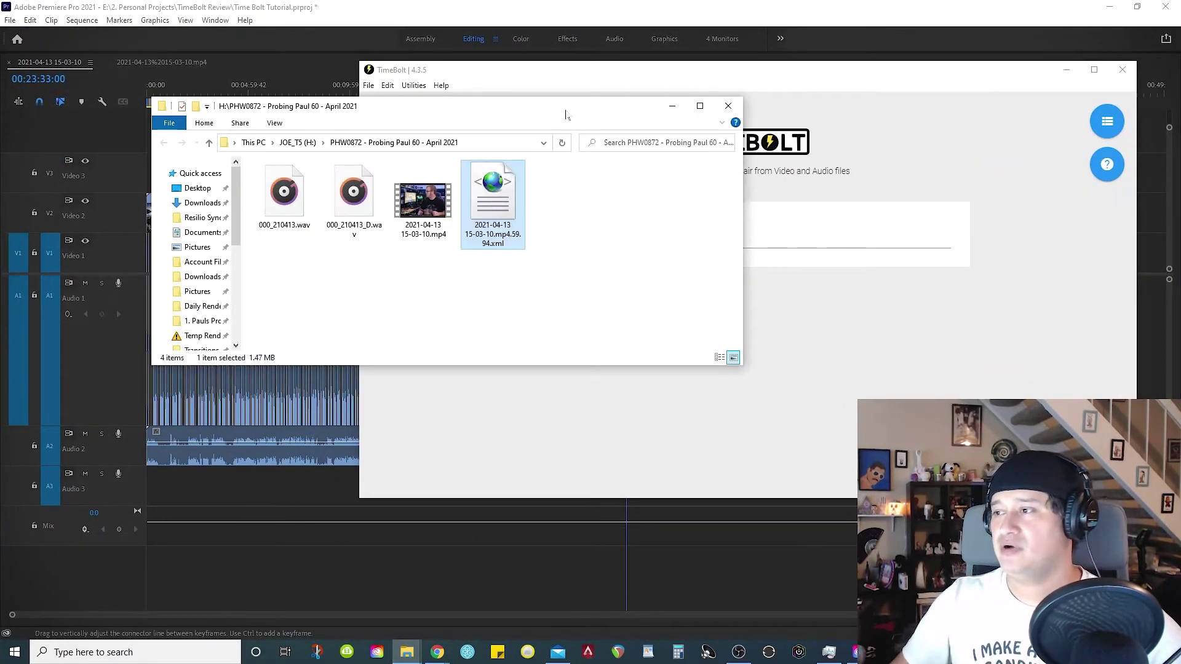
drag(564, 114, 470, 338)
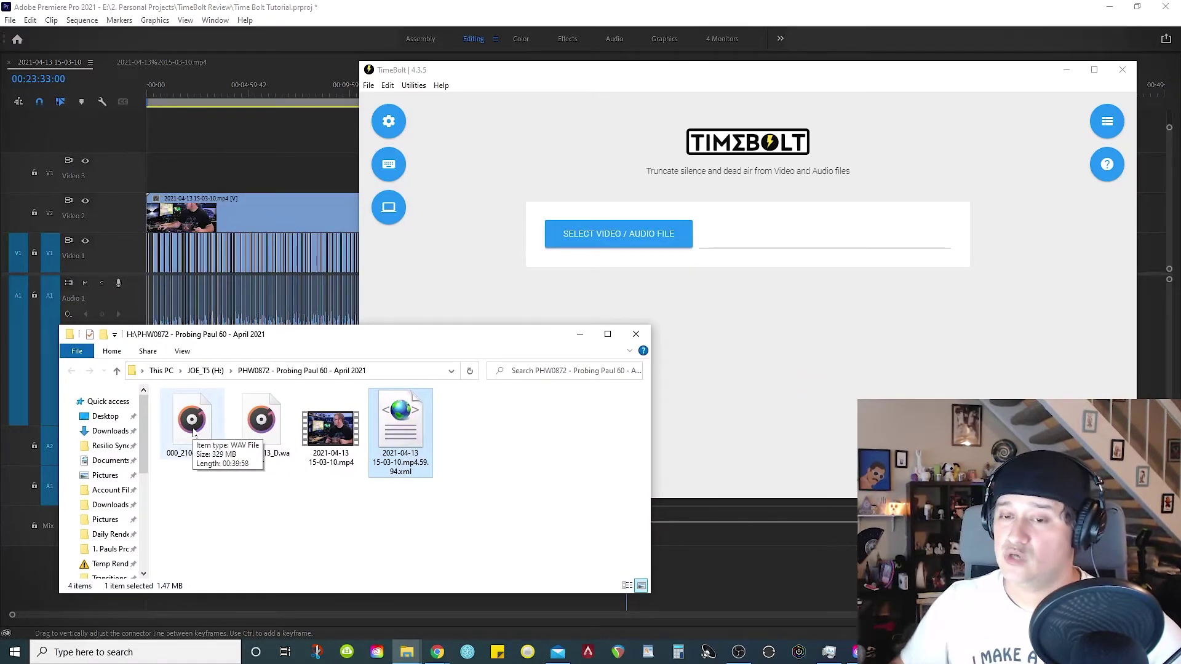
drag(193, 433, 879, 172)
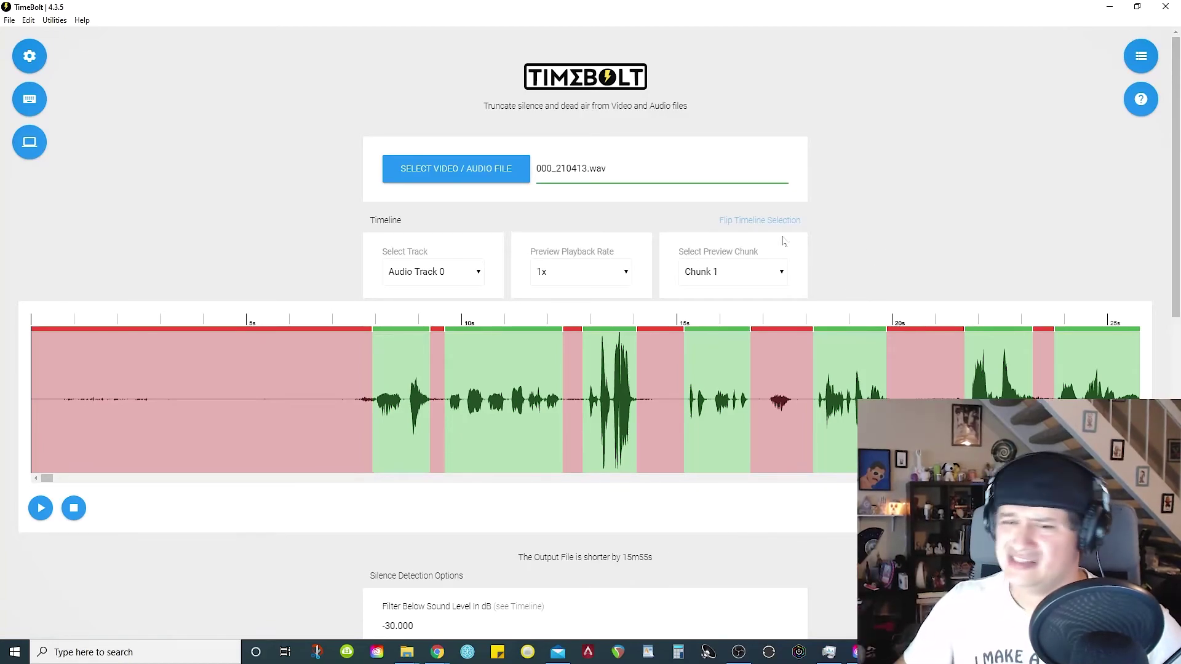
Step: Scroll down to the Silence Detection Options for 000_210413.wav
scroll(659, 342, down, 2)
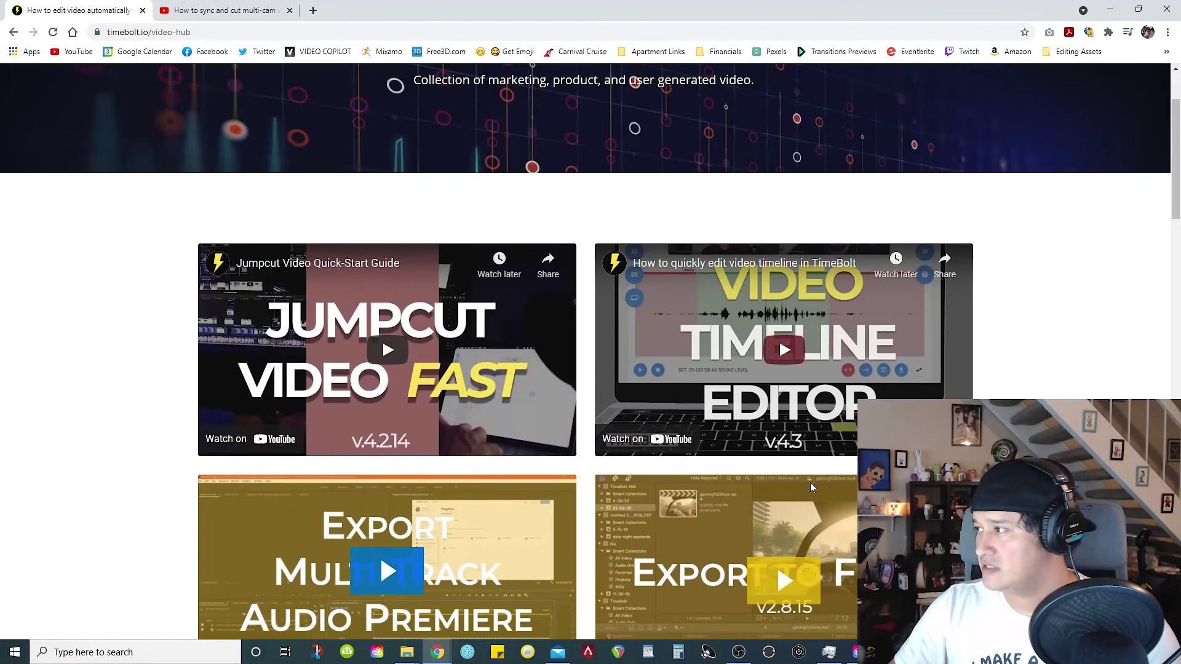
Step: Browse the plan cards and free-edition limits on the timebolt.io pricing page, then return to TimeBolt
scroll(778, 89, up, 3)
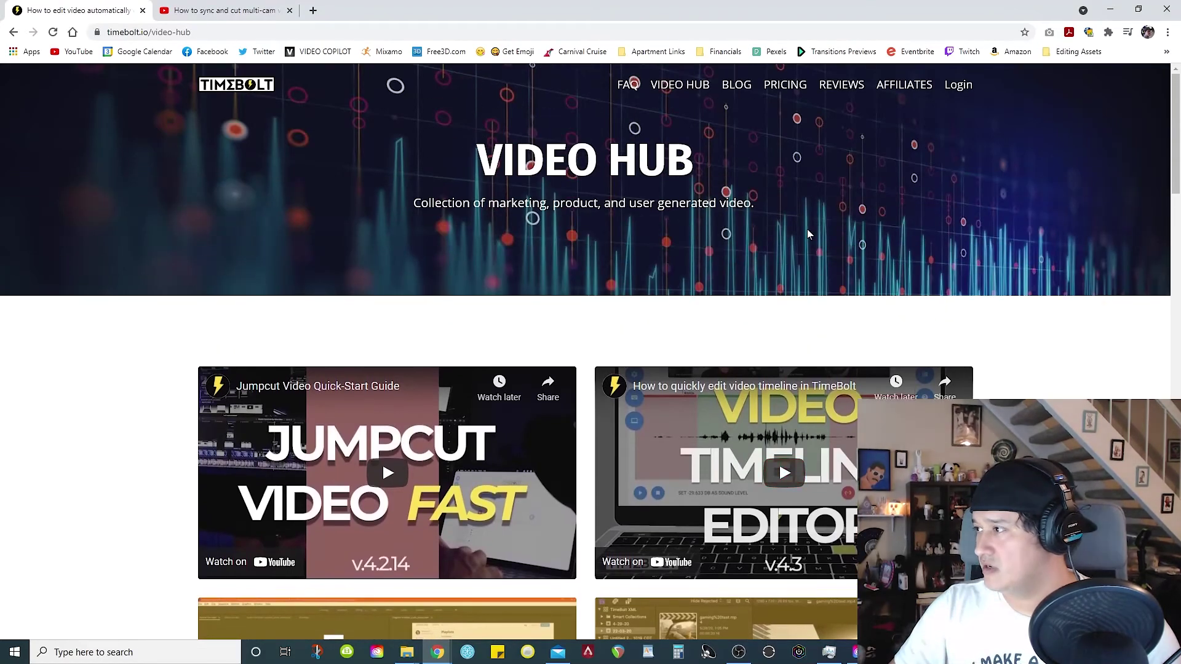
click(778, 86)
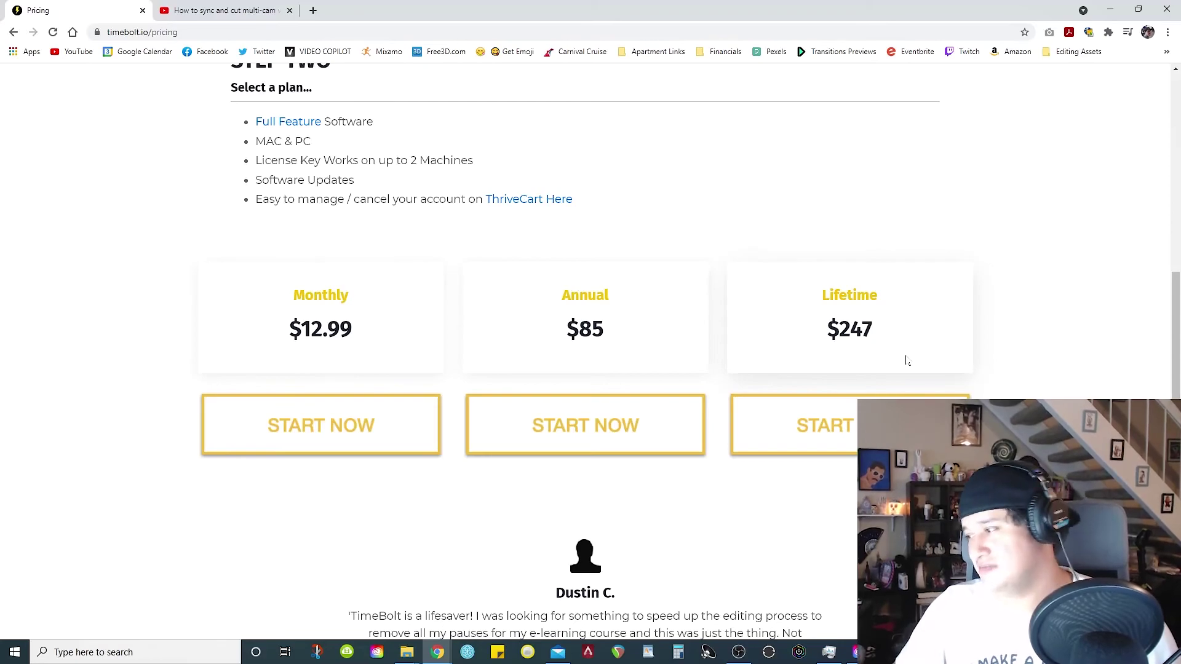
scroll(906, 361, up, 2)
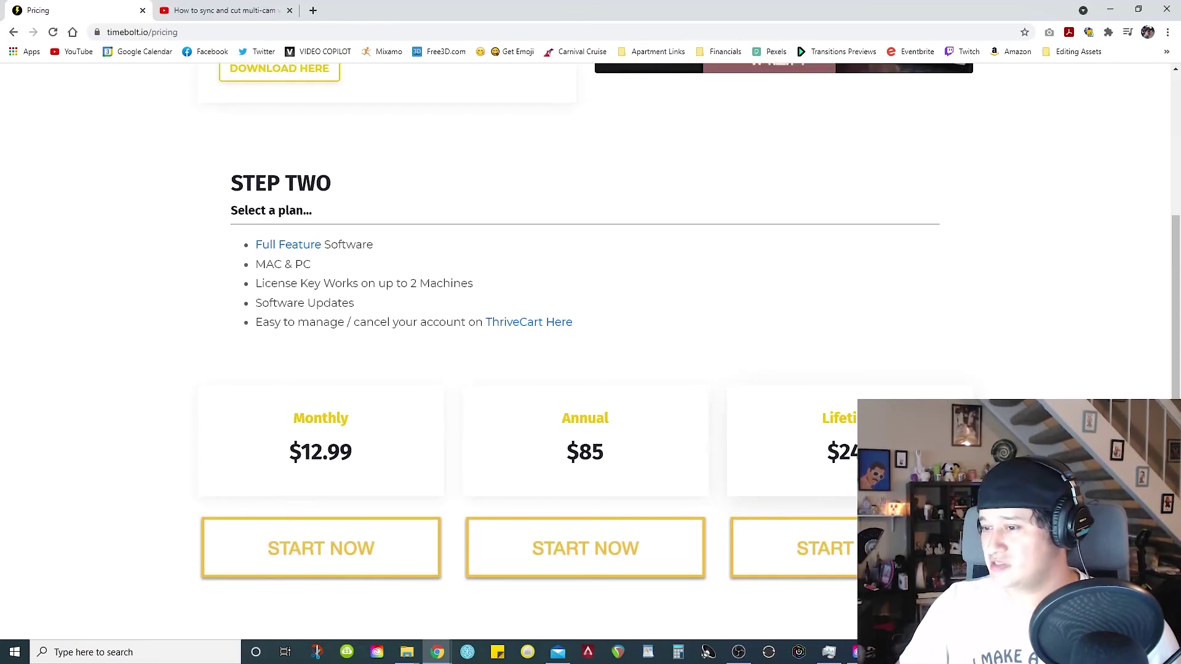
scroll(590, 344, up, 4)
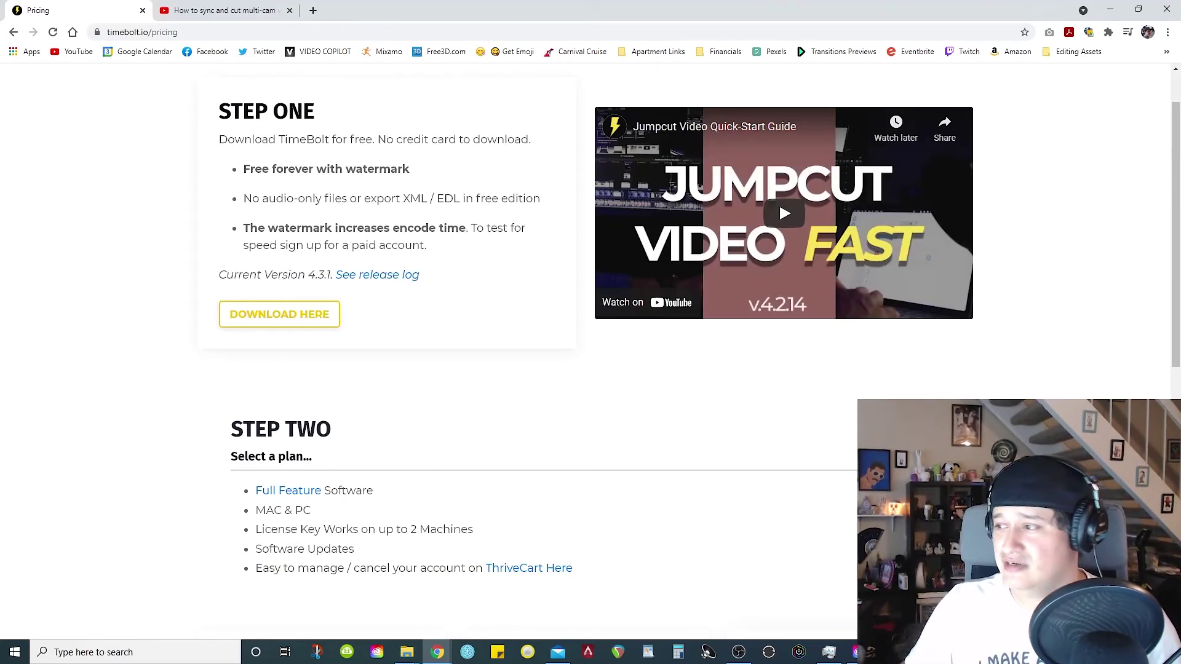
scroll(270, 185, up, 1)
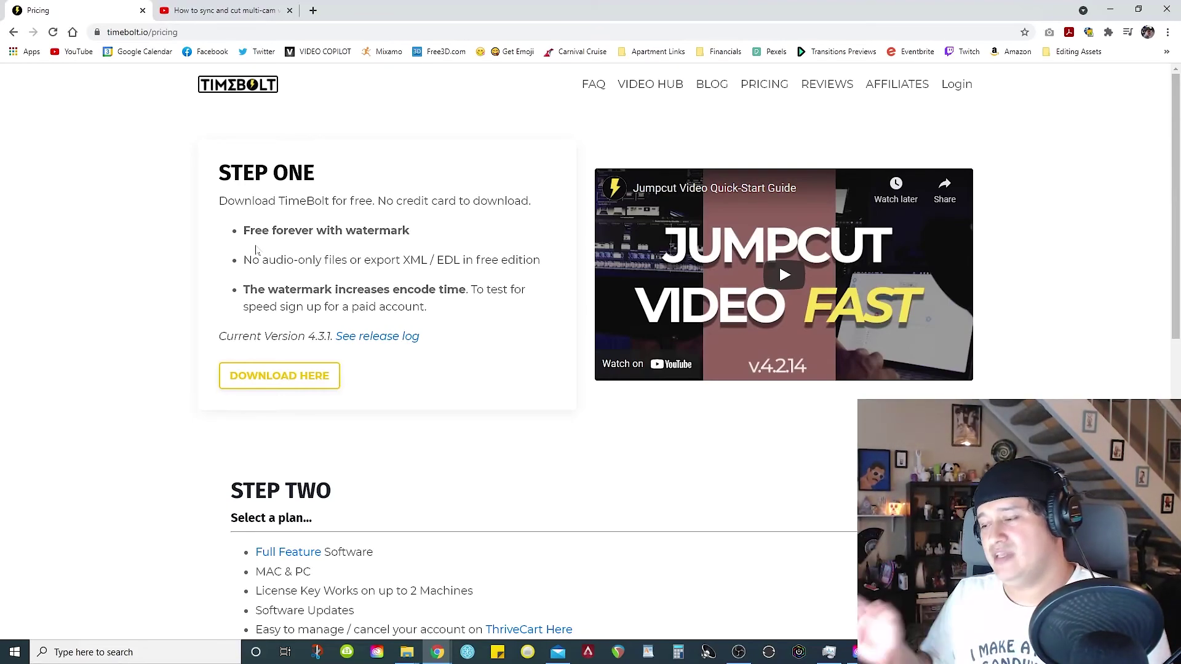
key(alt+Tab)
scroll(319, 553, down, 6)
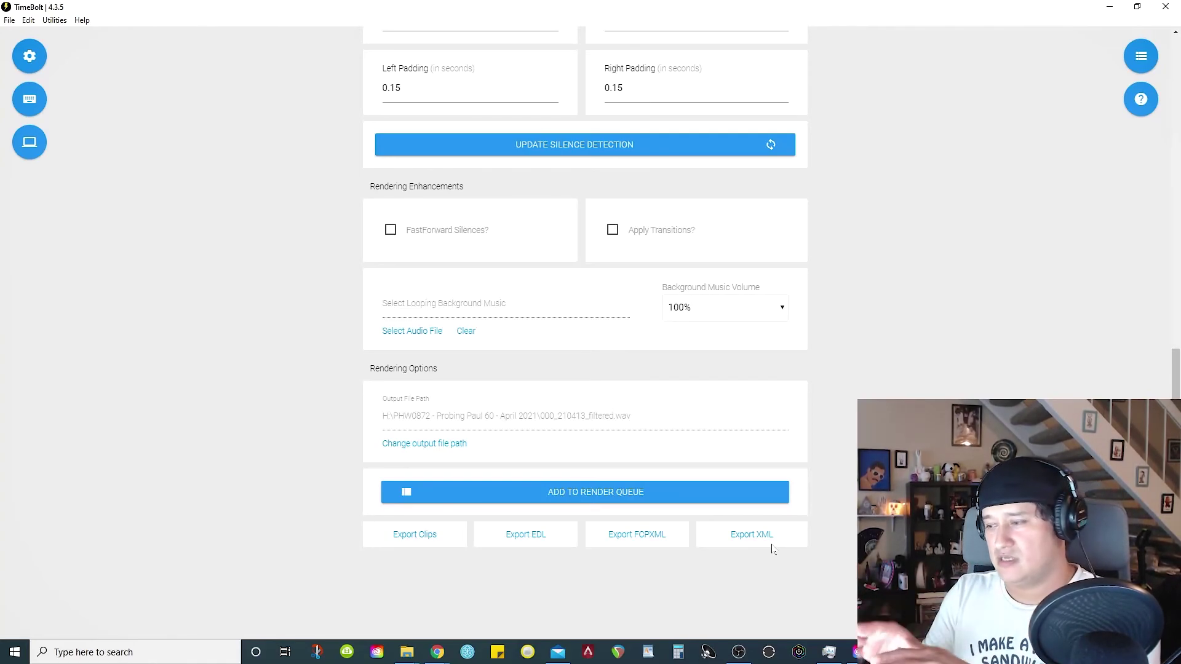
scroll(770, 546, up, 10)
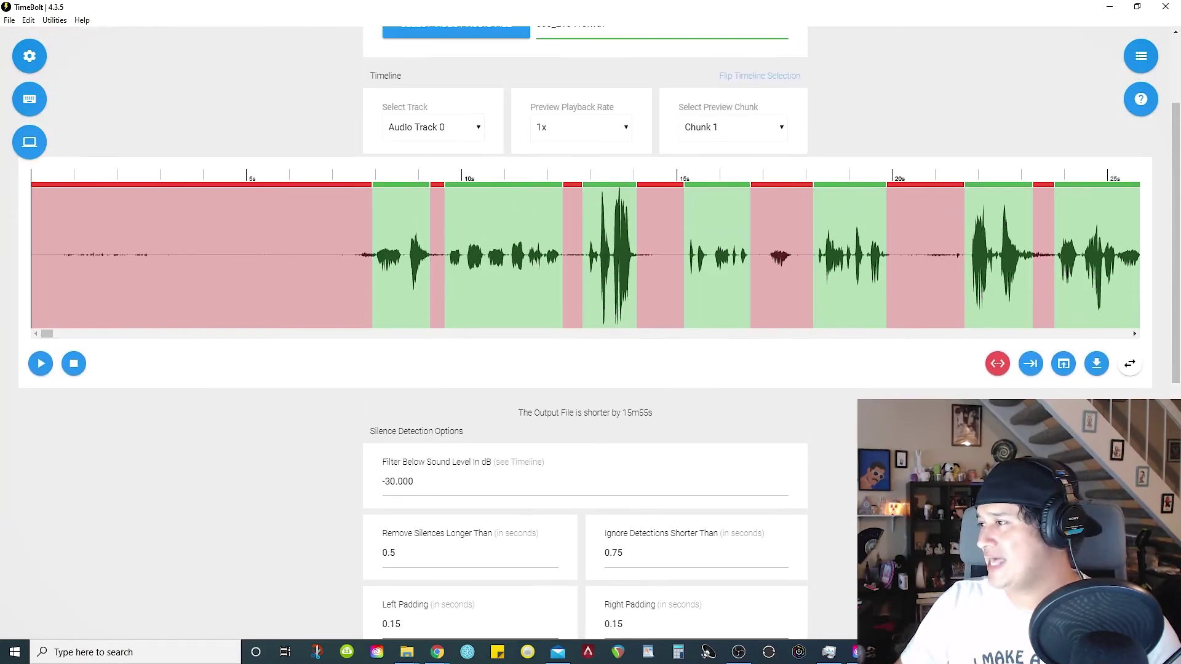